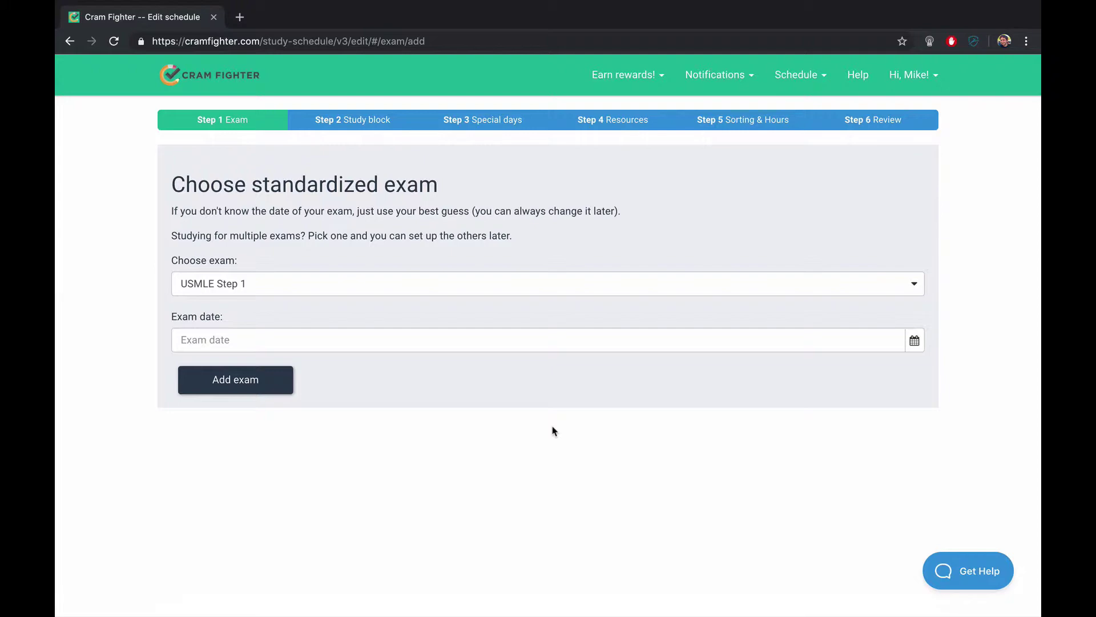
- Switch desktop spaces with Ctrl+Left to show the 6-Week with FA 2019 sample schedule in Numbers
{"action": "key", "text": "ctrl+Left"}
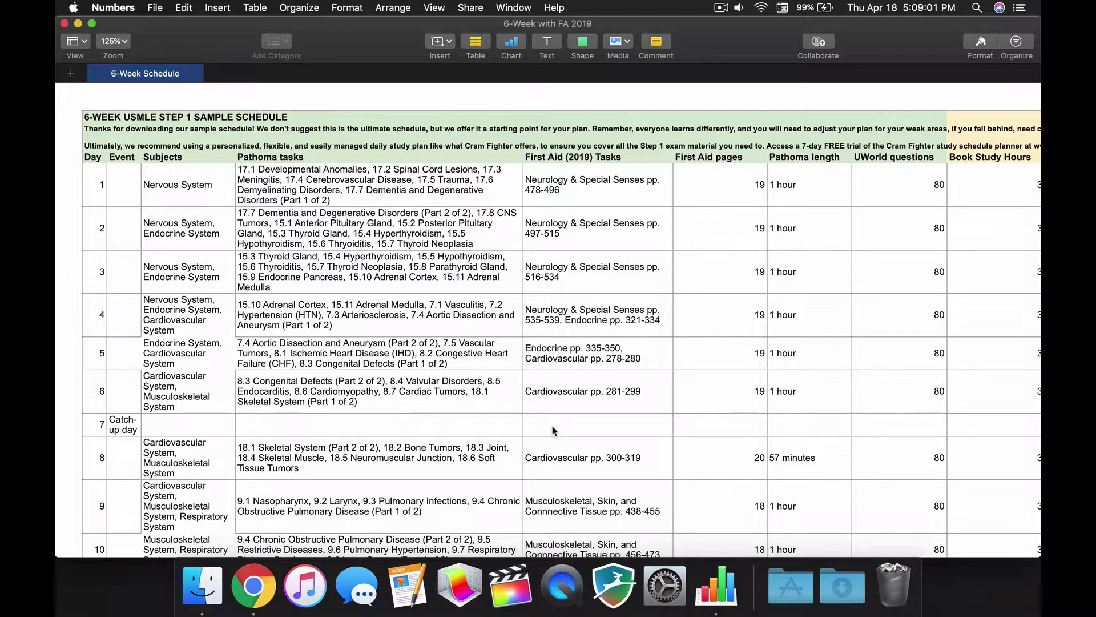
{"action": "left_click", "coordinate": [460, 161]}
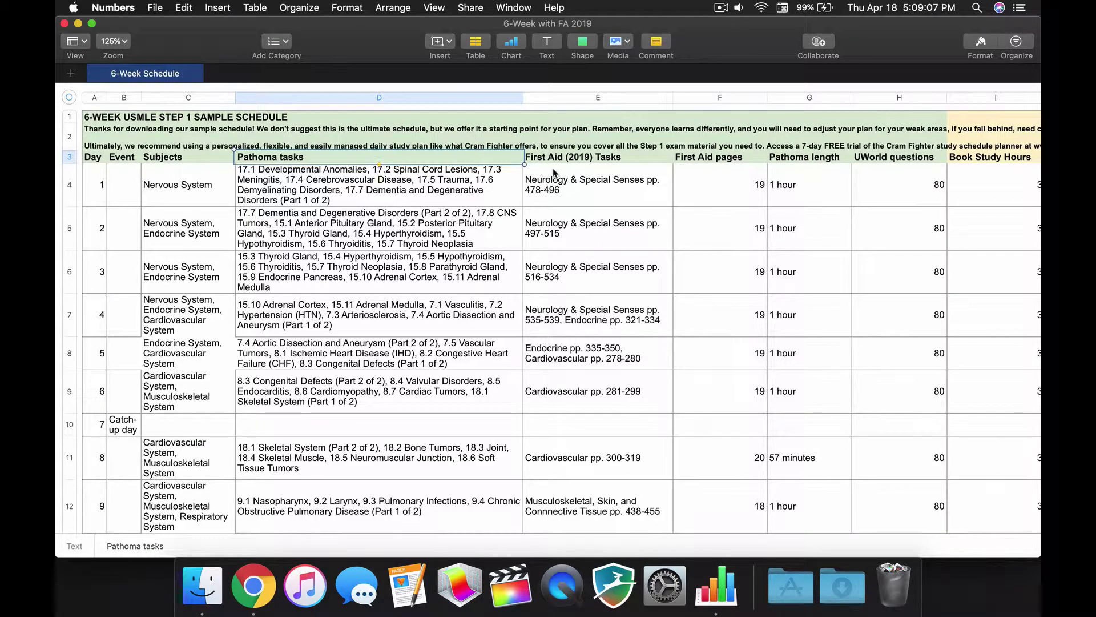
{"action": "left_click", "coordinate": [619, 162]}
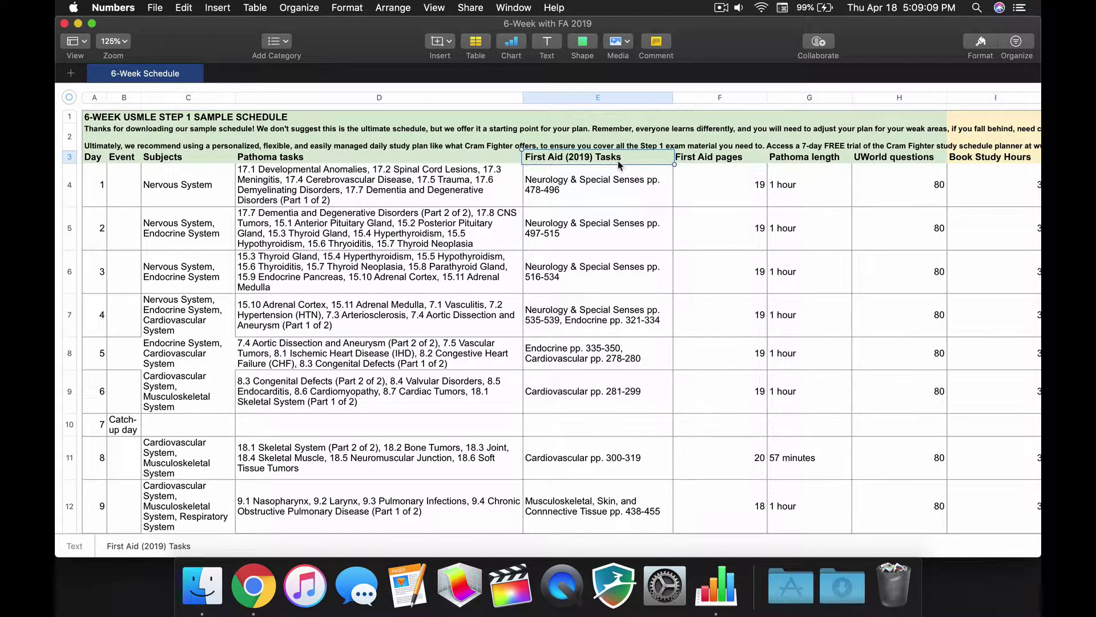
{"action": "left_click", "coordinate": [869, 162]}
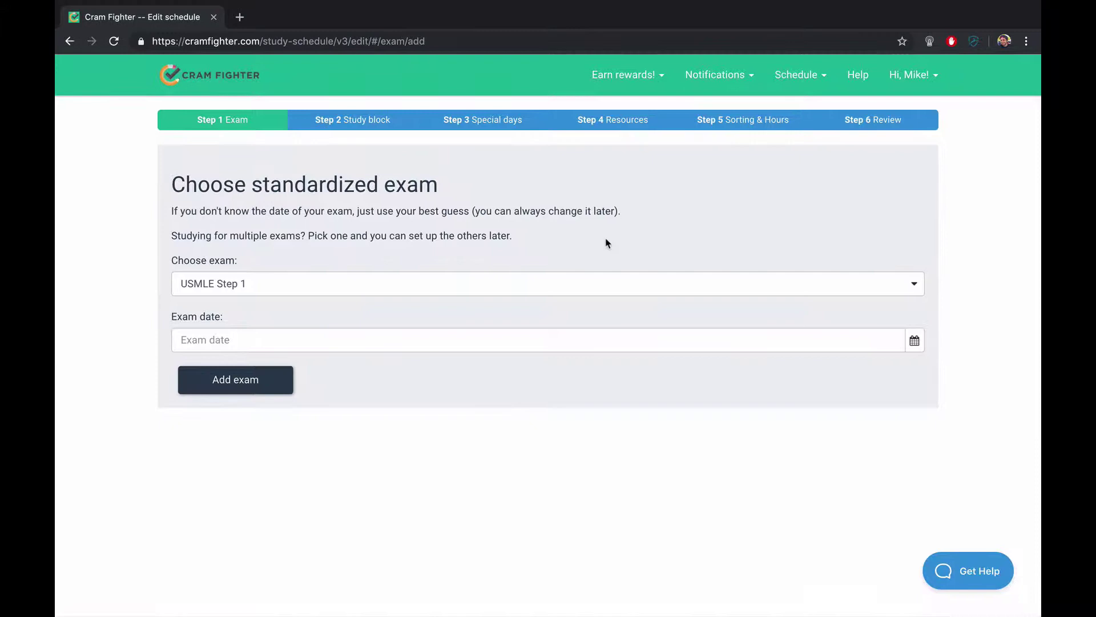
- Add the USMLE Step 1 exam with its date set to May 25, 2019
{"action": "left_click", "coordinate": [916, 342]}
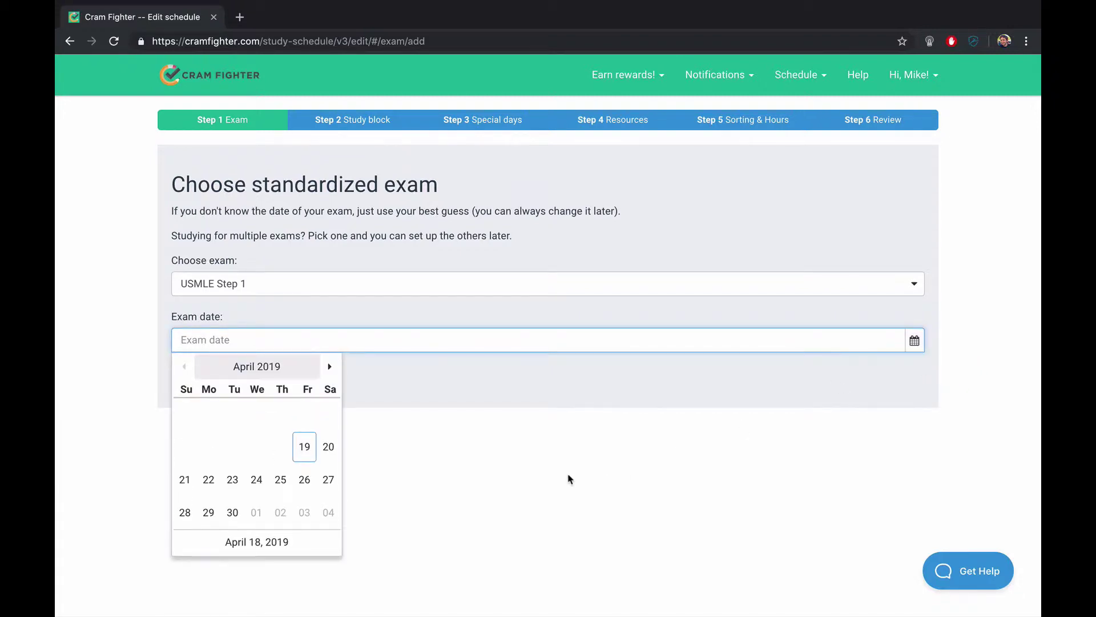
{"action": "left_click", "coordinate": [330, 368]}
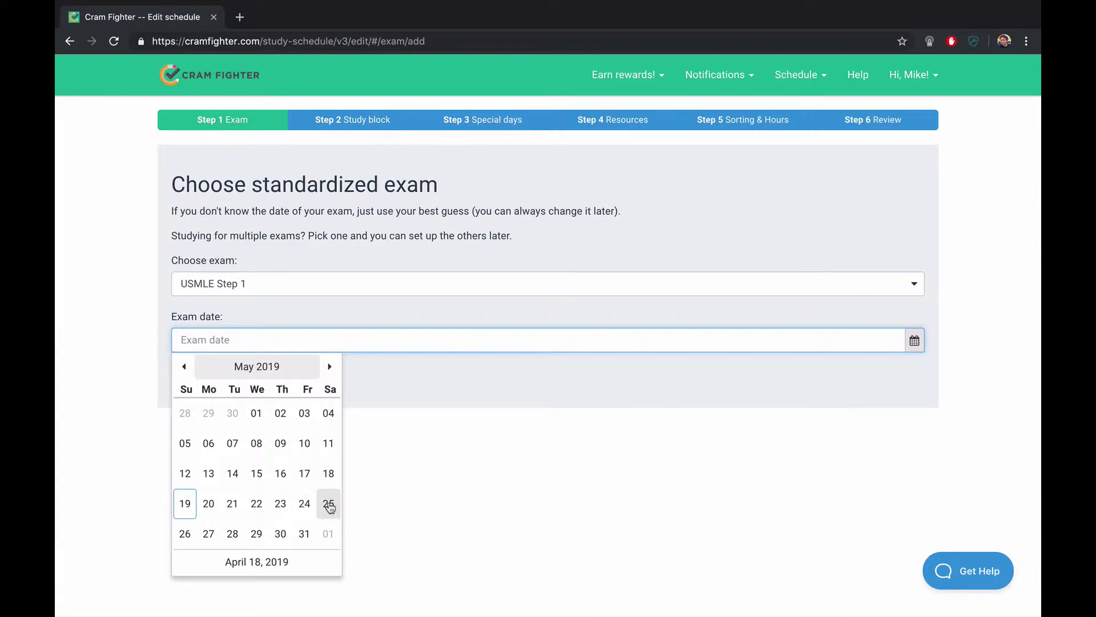
{"action": "left_click", "coordinate": [329, 503]}
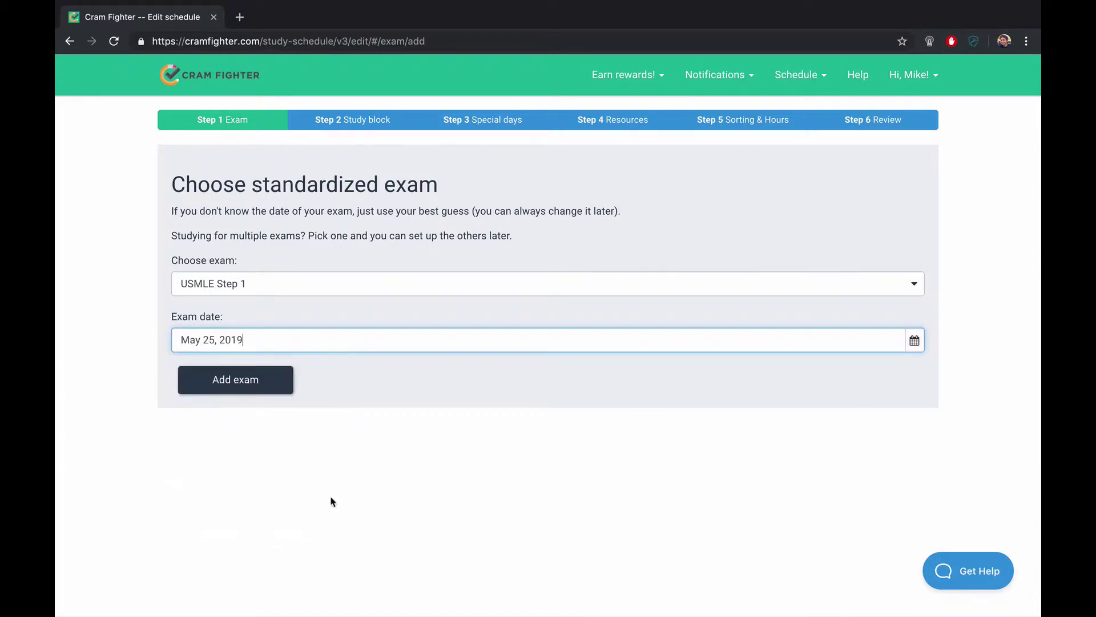
{"action": "left_click", "coordinate": [253, 381]}
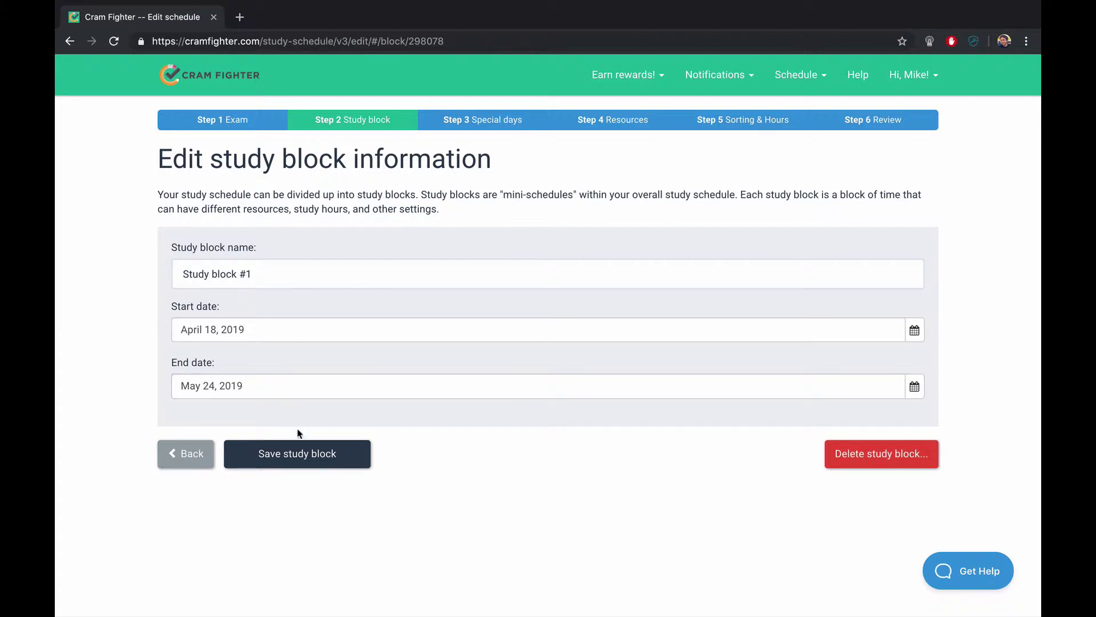
- Save the study block dates, then add an NBME practice exam day on April 26, 2019
{"action": "left_click", "coordinate": [297, 465]}
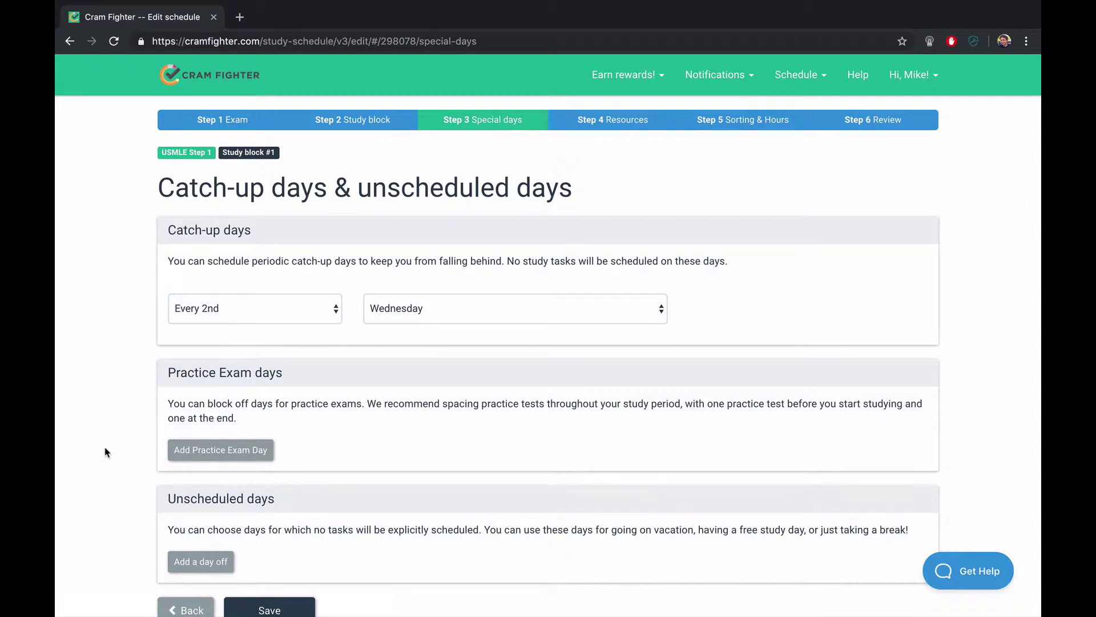
{"action": "scroll", "coordinate": [105, 452], "scroll_direction": "down", "scroll_amount": 1}
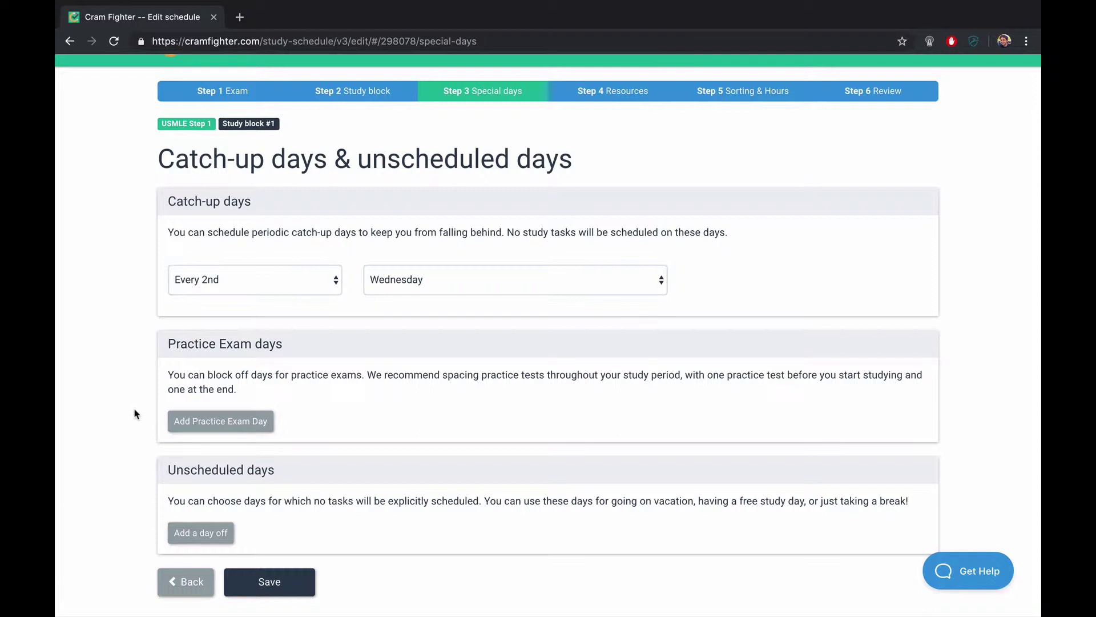
{"action": "left_click", "coordinate": [217, 421]}
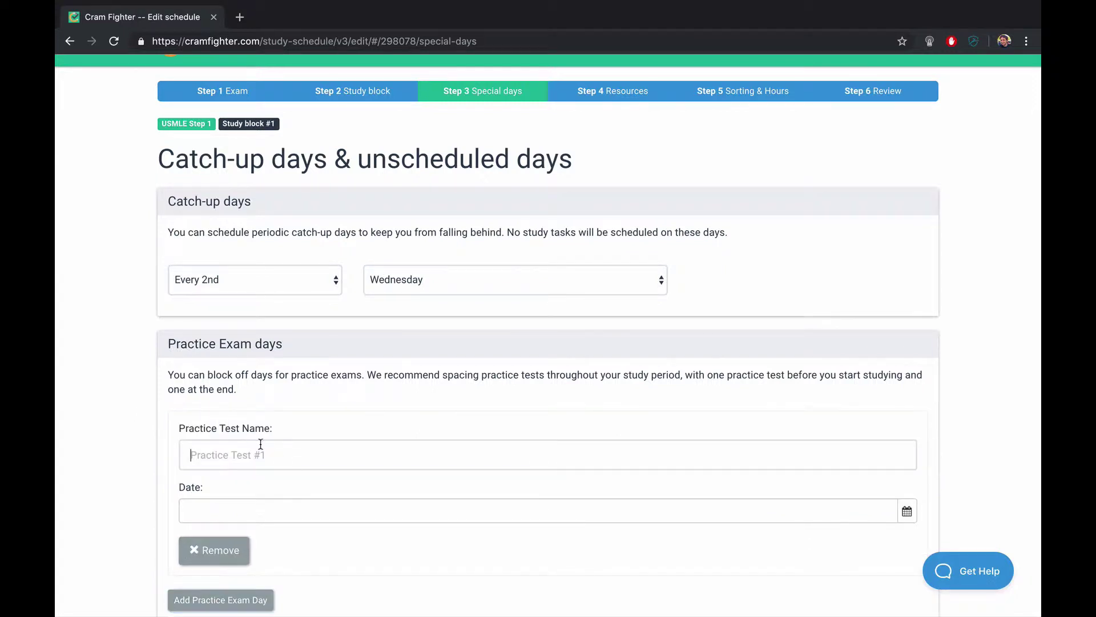
{"action": "type", "text": "NBME"}
{"action": "scroll", "coordinate": [487, 534], "scroll_direction": "down", "scroll_amount": 2}
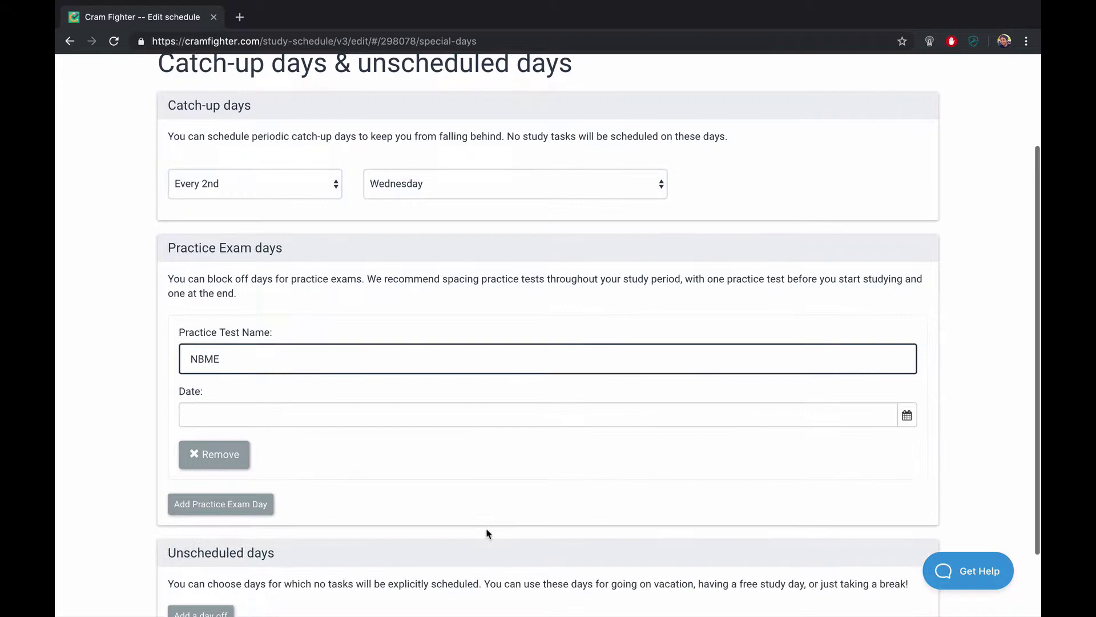
{"action": "left_click", "coordinate": [888, 391]}
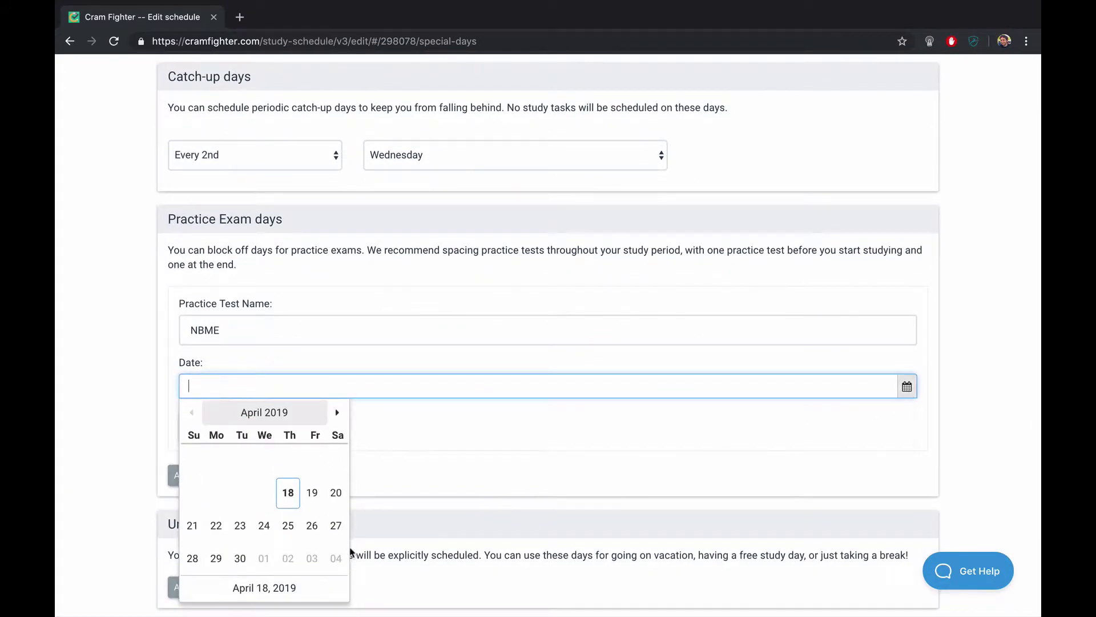
{"action": "left_click", "coordinate": [312, 528]}
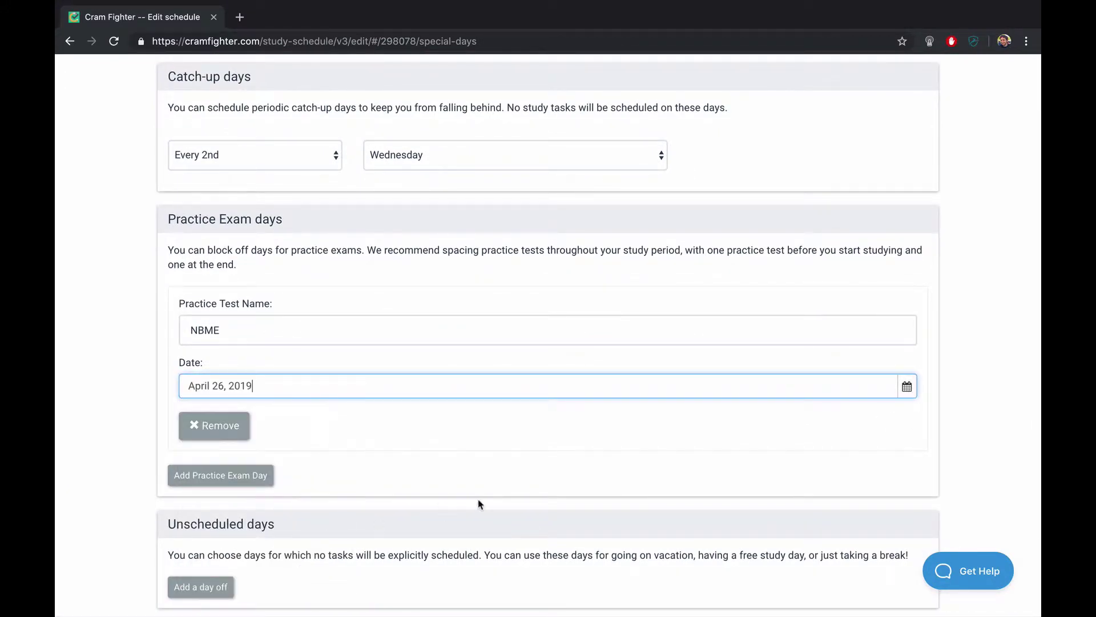
{"action": "scroll", "coordinate": [478, 503], "scroll_direction": "down", "scroll_amount": 1}
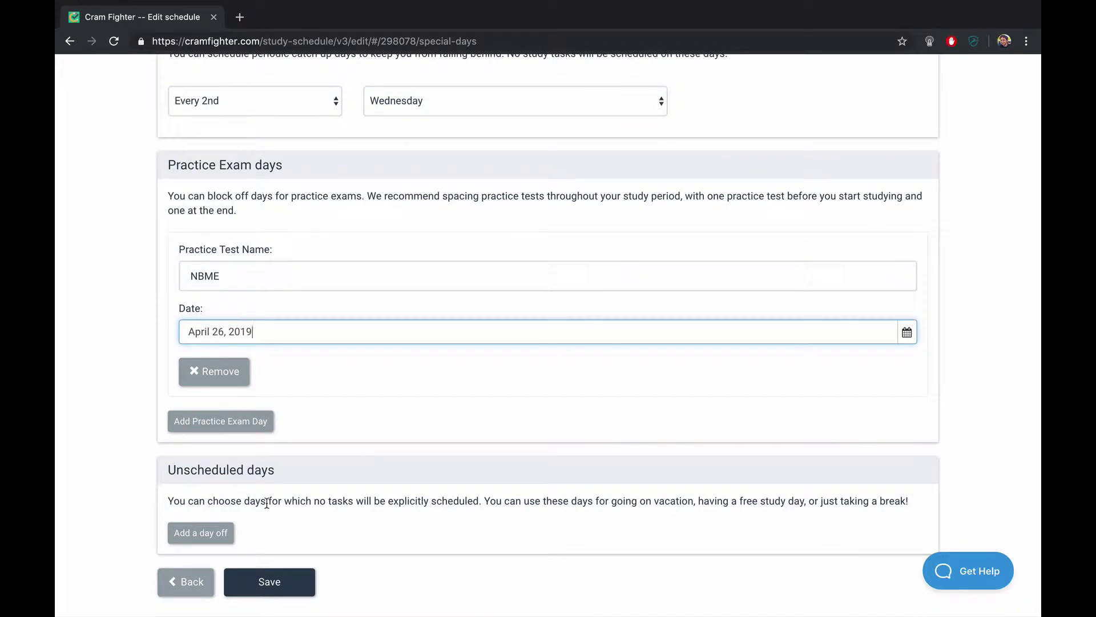
{"action": "left_click", "coordinate": [266, 580]}
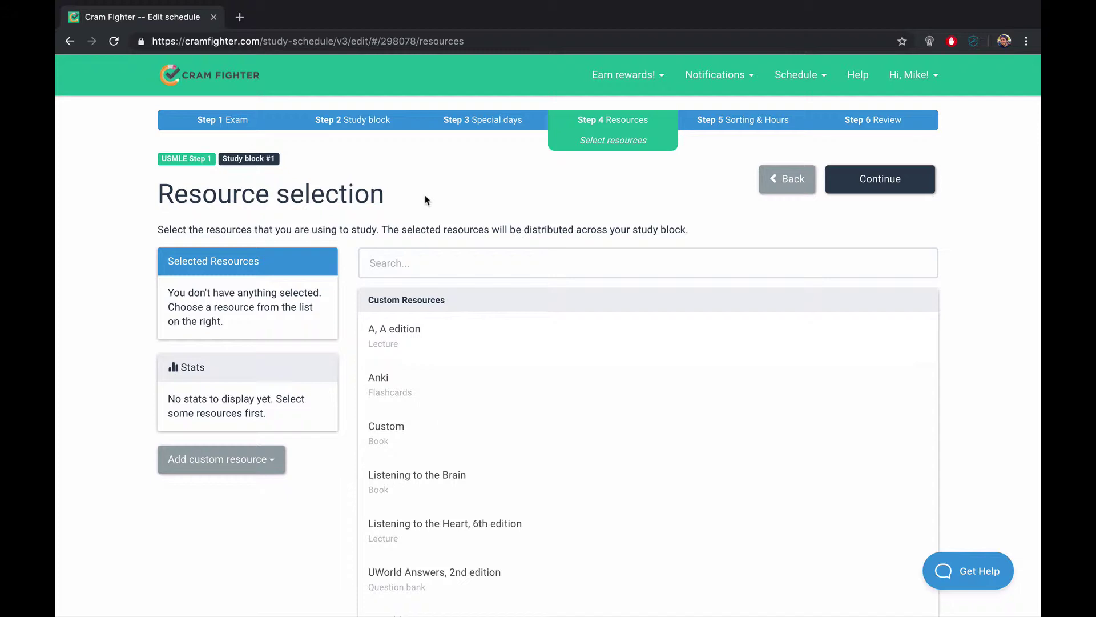
- Search the study resources for 'pathoma' and open Pathoma
{"action": "left_click", "coordinate": [416, 251]}
{"action": "type", "text": "pathoma"}
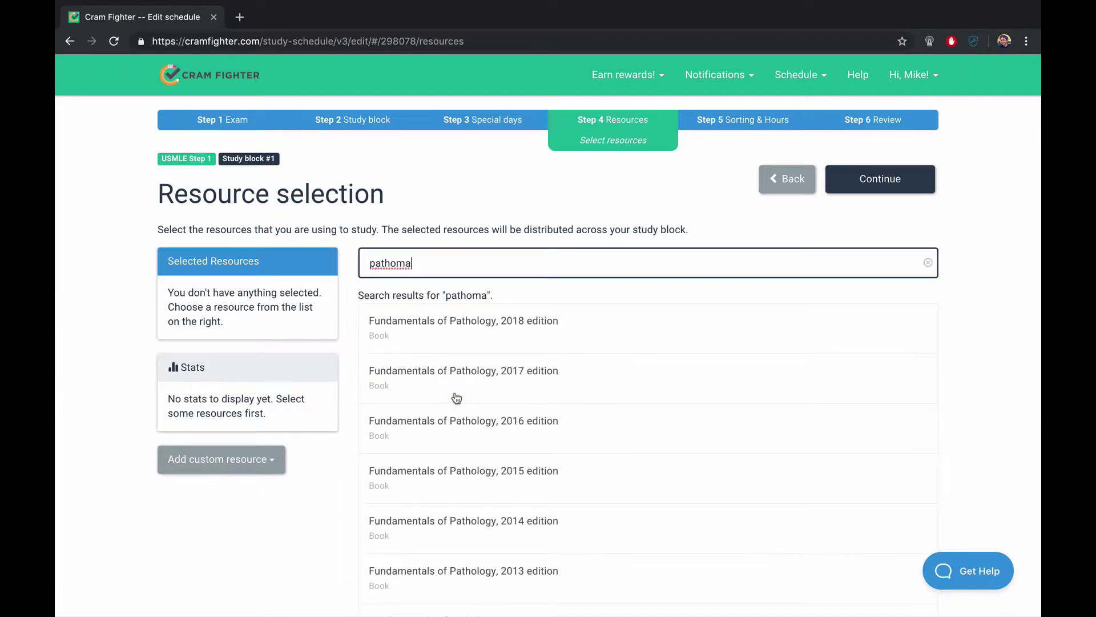
{"action": "scroll", "coordinate": [453, 396], "scroll_direction": "down", "scroll_amount": 3}
{"action": "left_click", "coordinate": [421, 511]}
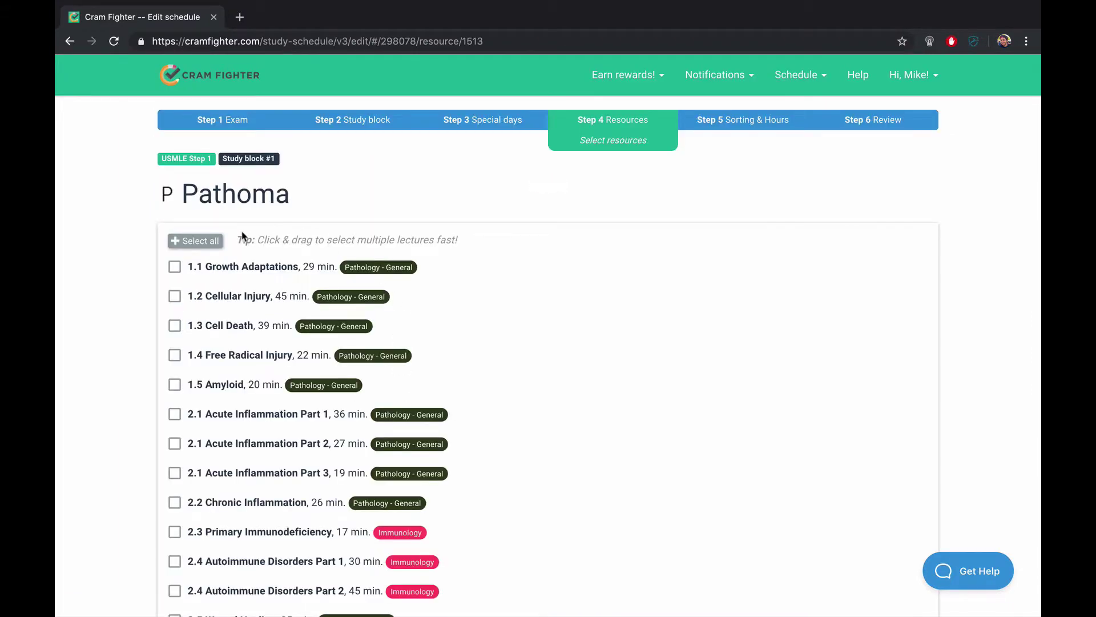
- Check every Pathoma lecture, through Infectious Disorders, and confirm the selection
{"action": "left_click", "coordinate": [196, 241]}
{"action": "scroll", "coordinate": [583, 372], "scroll_direction": "down", "scroll_amount": 10}
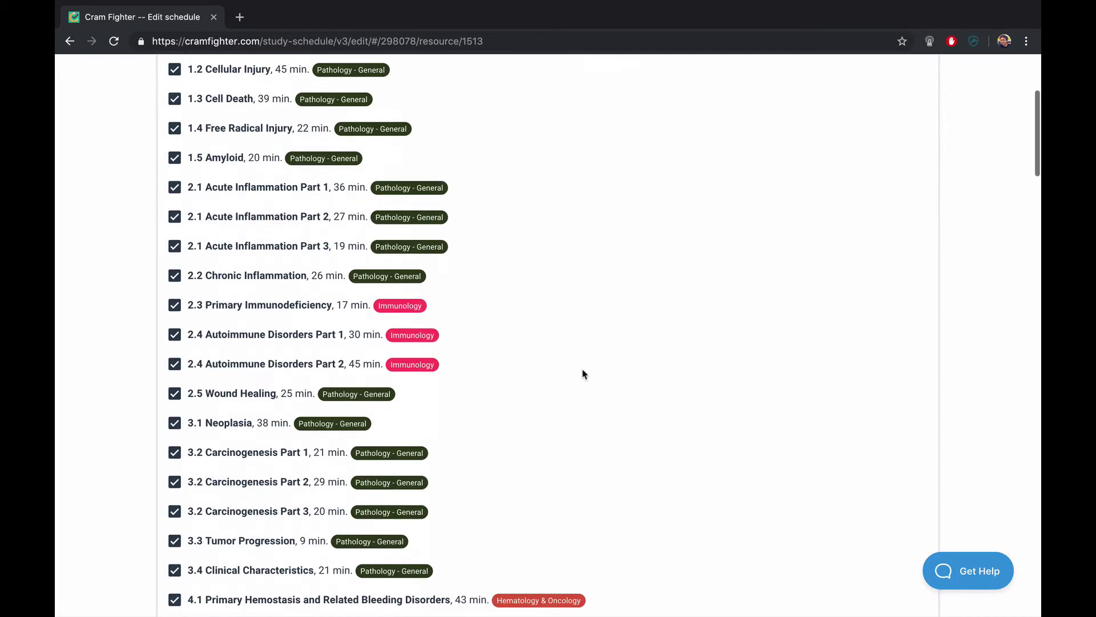
{"action": "scroll", "coordinate": [582, 374], "scroll_direction": "down", "scroll_amount": 18}
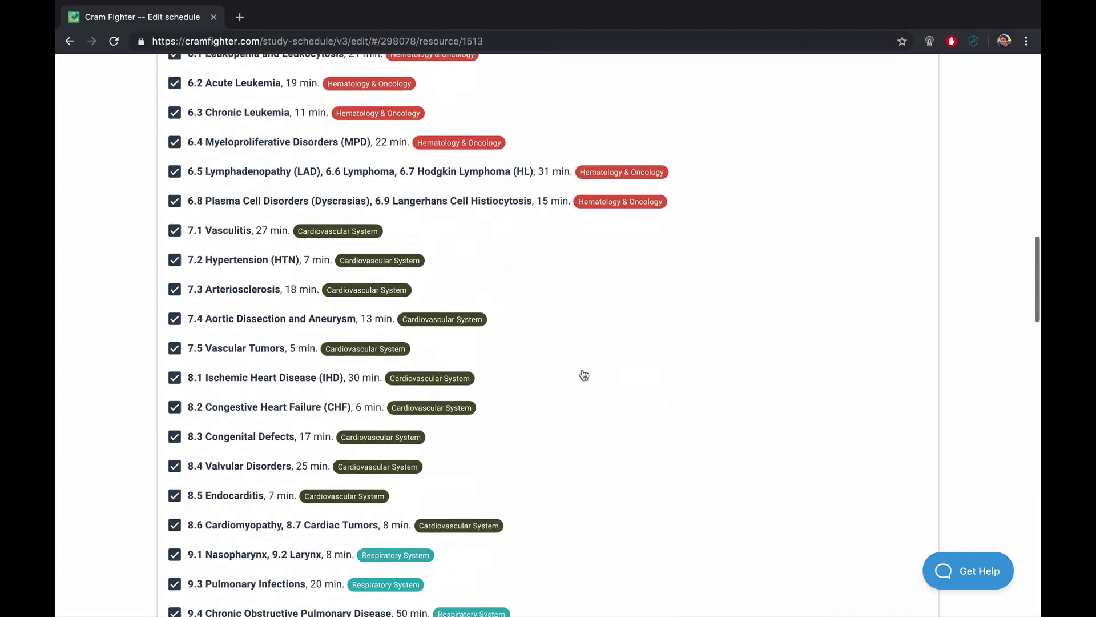
{"action": "scroll", "coordinate": [583, 374], "scroll_direction": "down", "scroll_amount": 20}
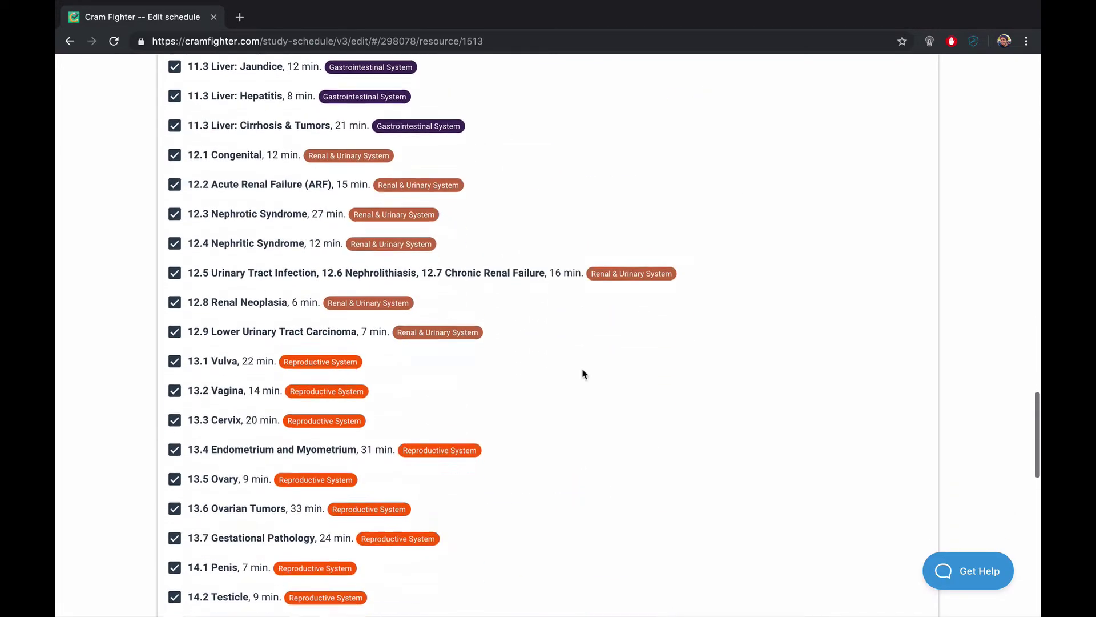
{"action": "scroll", "coordinate": [582, 374], "scroll_direction": "down", "scroll_amount": 5}
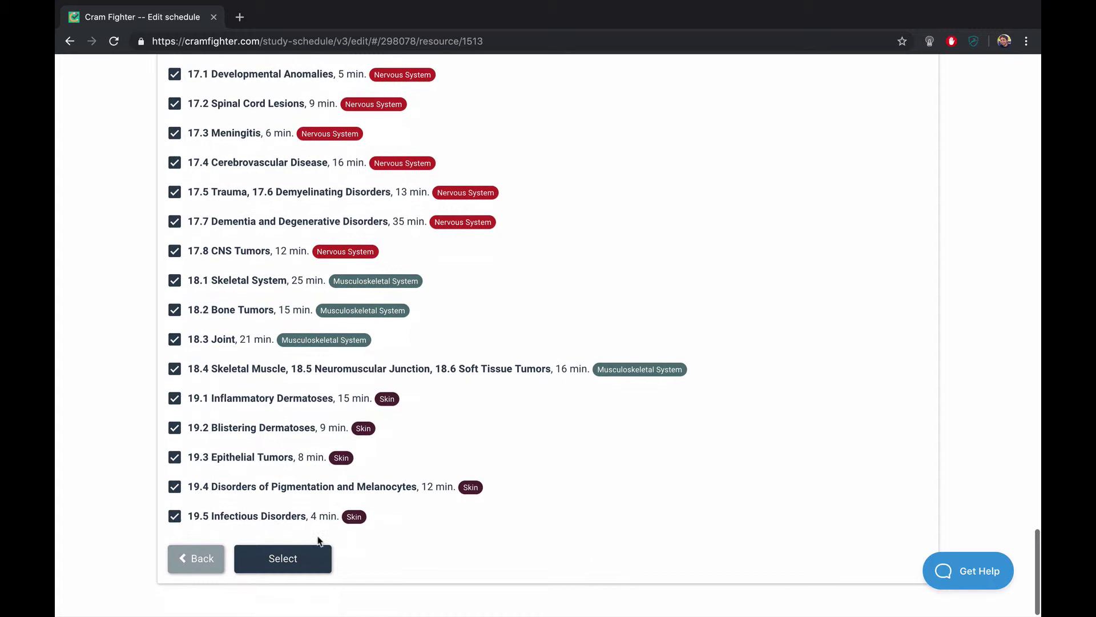
{"action": "left_click", "coordinate": [276, 569]}
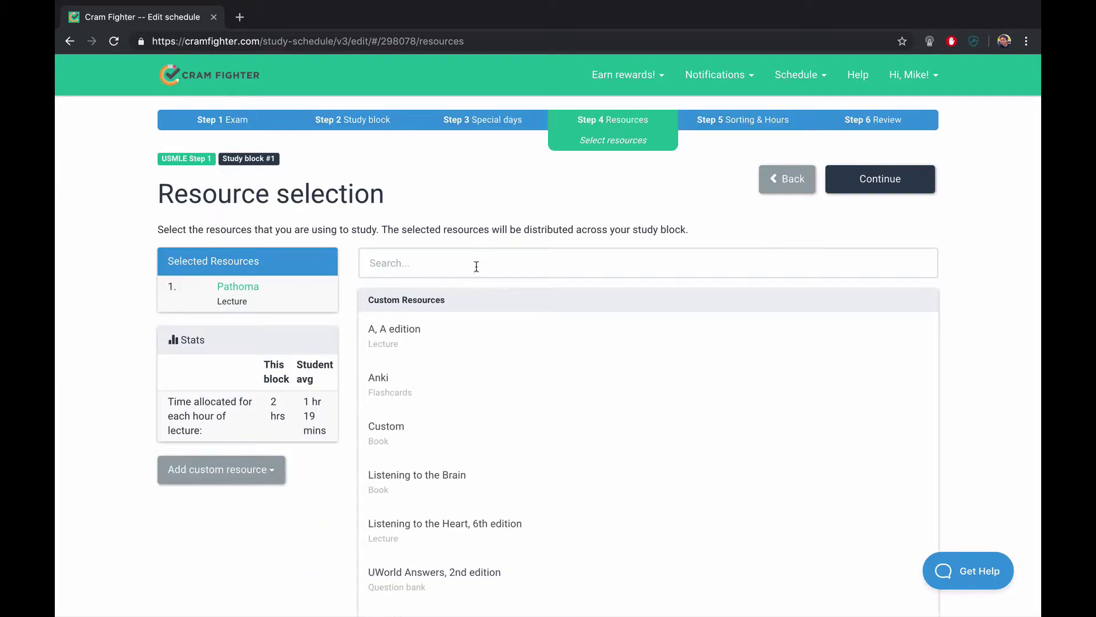
- Search 'first aid' and open First Aid for the USMLE Step 1, 2019 edition
{"action": "left_click", "coordinate": [475, 264]}
{"action": "type", "text": "first aid"}
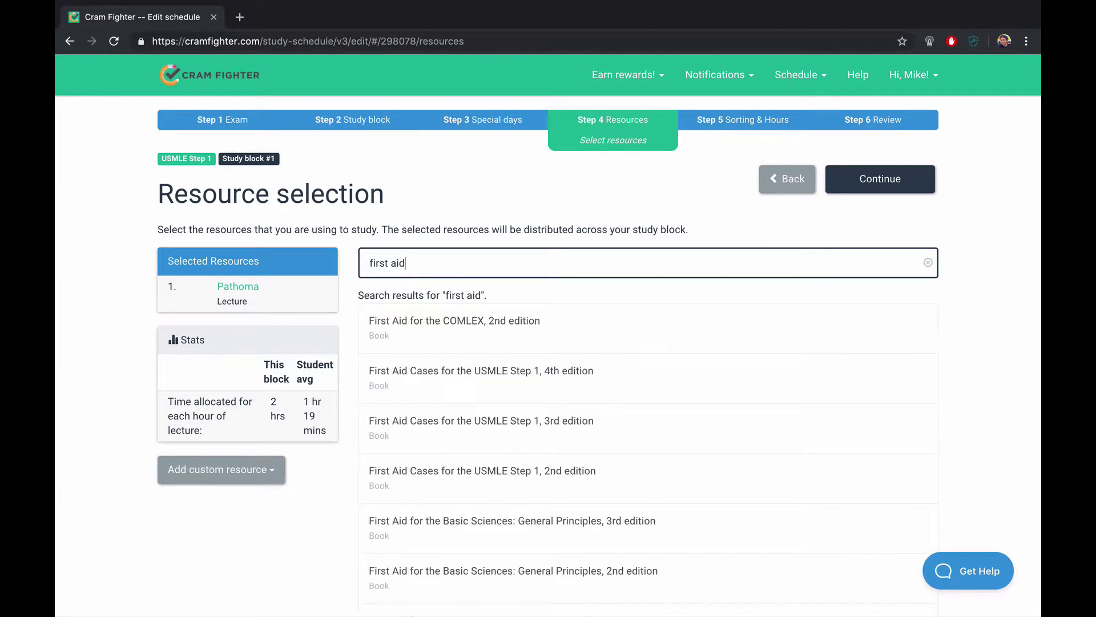
{"action": "scroll", "coordinate": [318, 573], "scroll_direction": "down", "scroll_amount": 8}
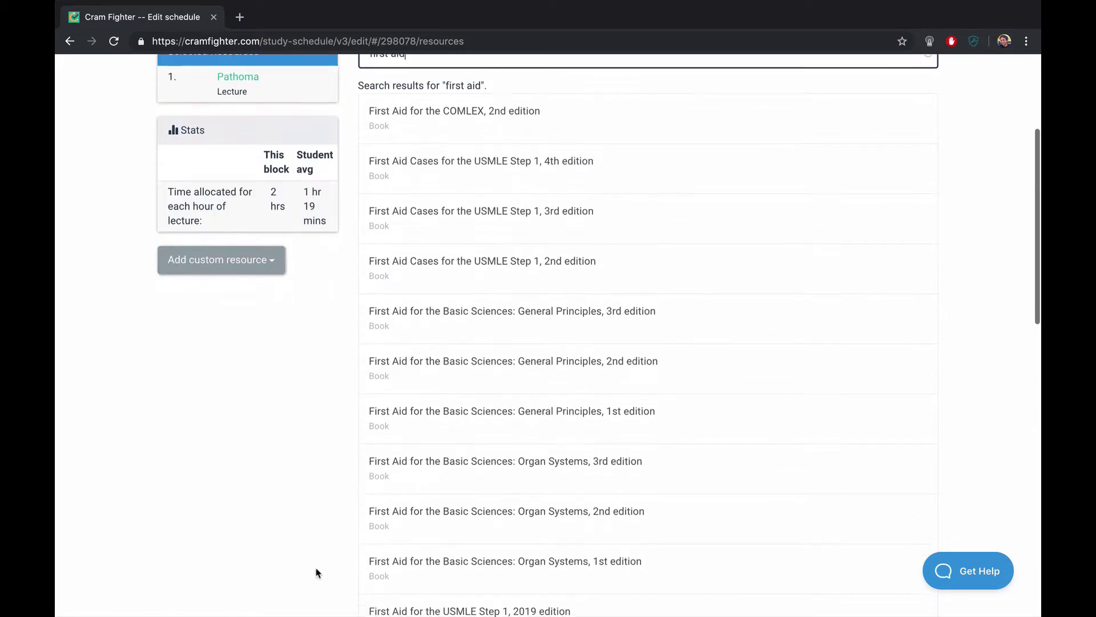
{"action": "left_click", "coordinate": [460, 370]}
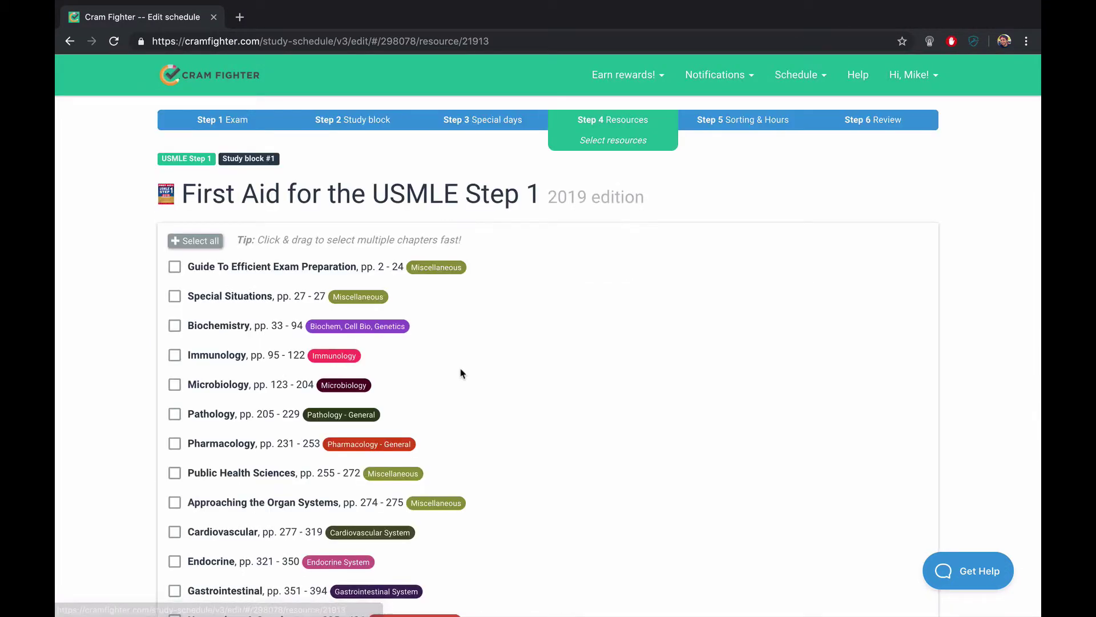
- Save all First Aid chapters except Guide To Efficient Exam Preparation and Special Situations
{"action": "left_click", "coordinate": [194, 242]}
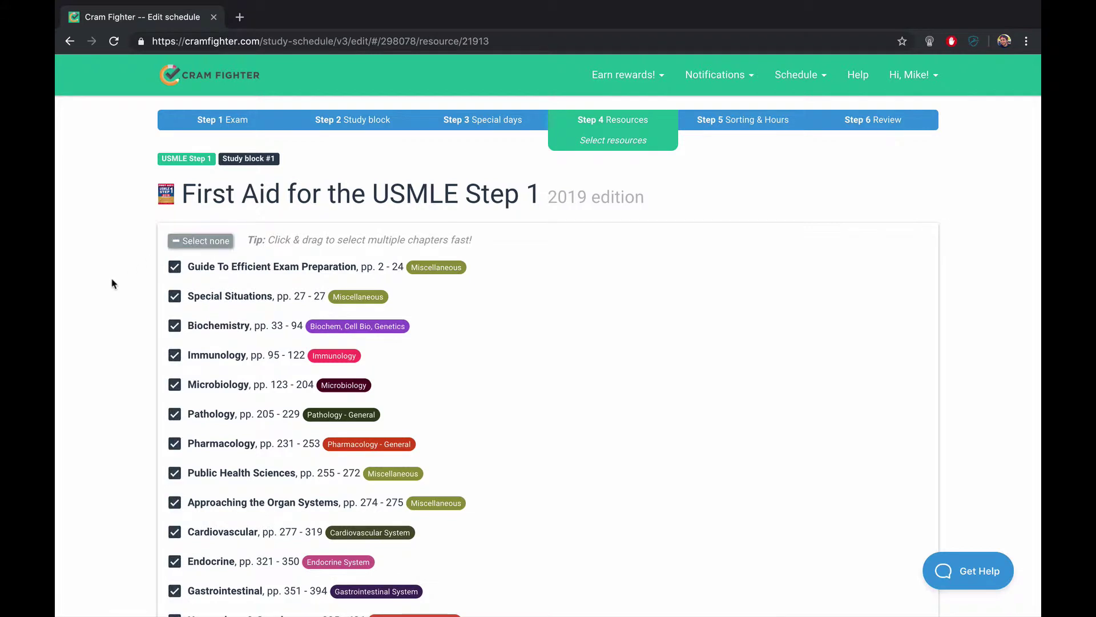
{"action": "left_click", "coordinate": [174, 267]}
{"action": "left_click", "coordinate": [175, 296]}
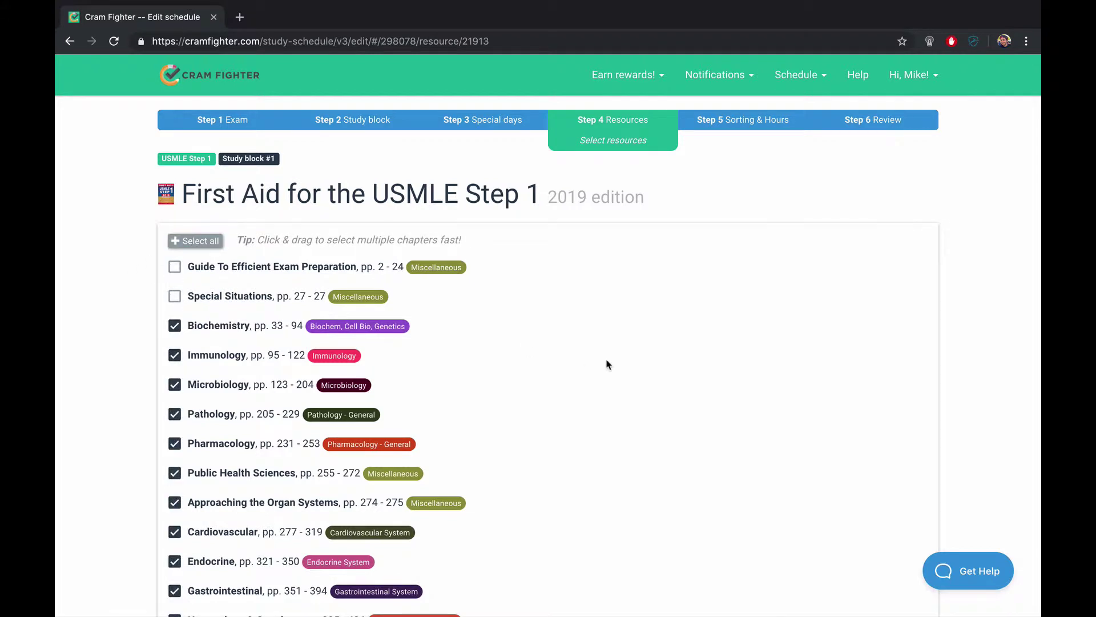
{"action": "scroll", "coordinate": [607, 362], "scroll_direction": "down", "scroll_amount": 2}
{"action": "scroll", "coordinate": [607, 363], "scroll_direction": "down", "scroll_amount": 3}
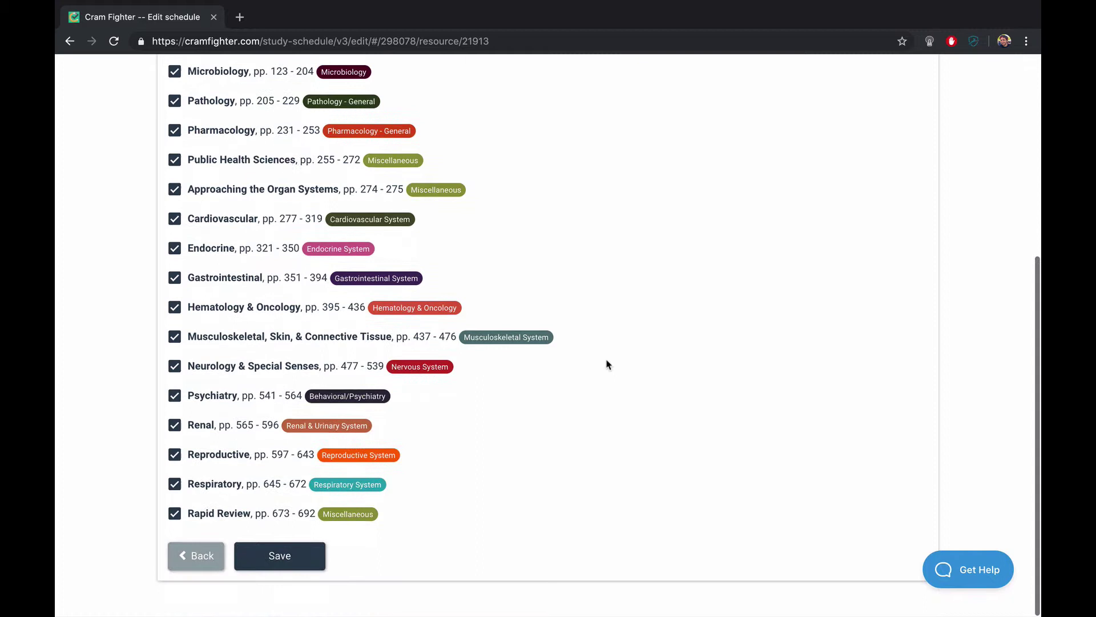
{"action": "left_click", "coordinate": [297, 558]}
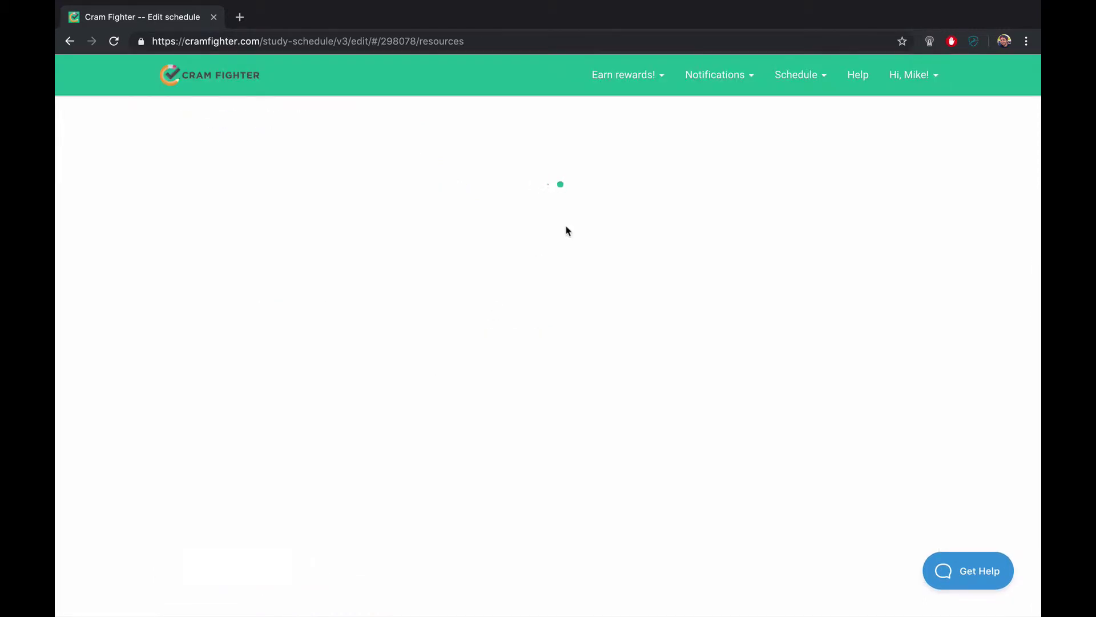
- Search the available resources for 'uworld'
{"action": "left_click", "coordinate": [475, 262]}
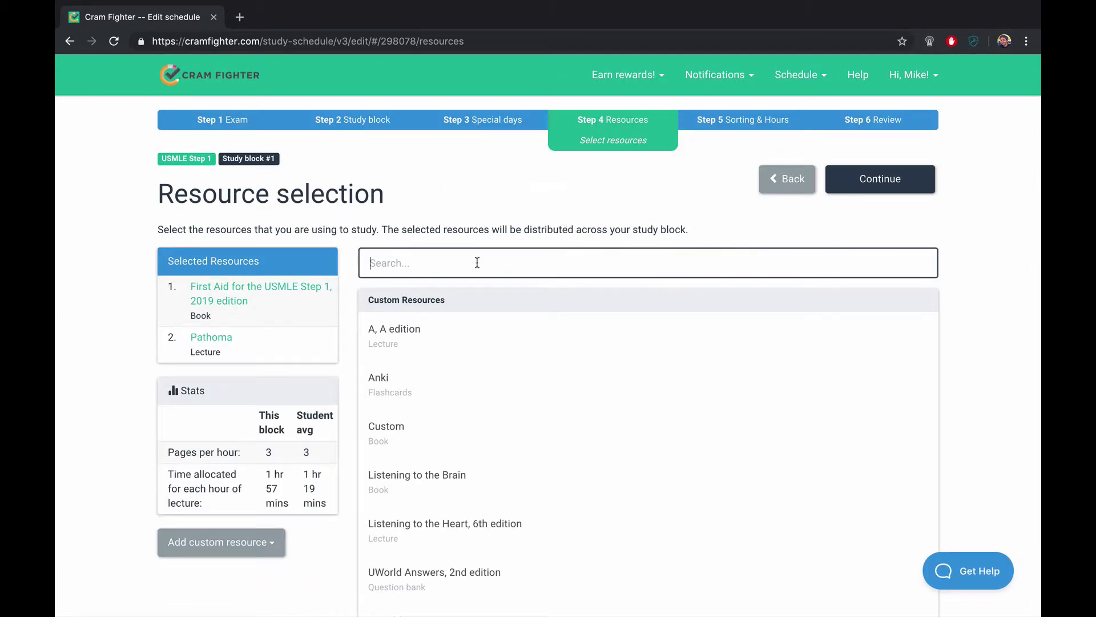
{"action": "type", "text": "uworld"}
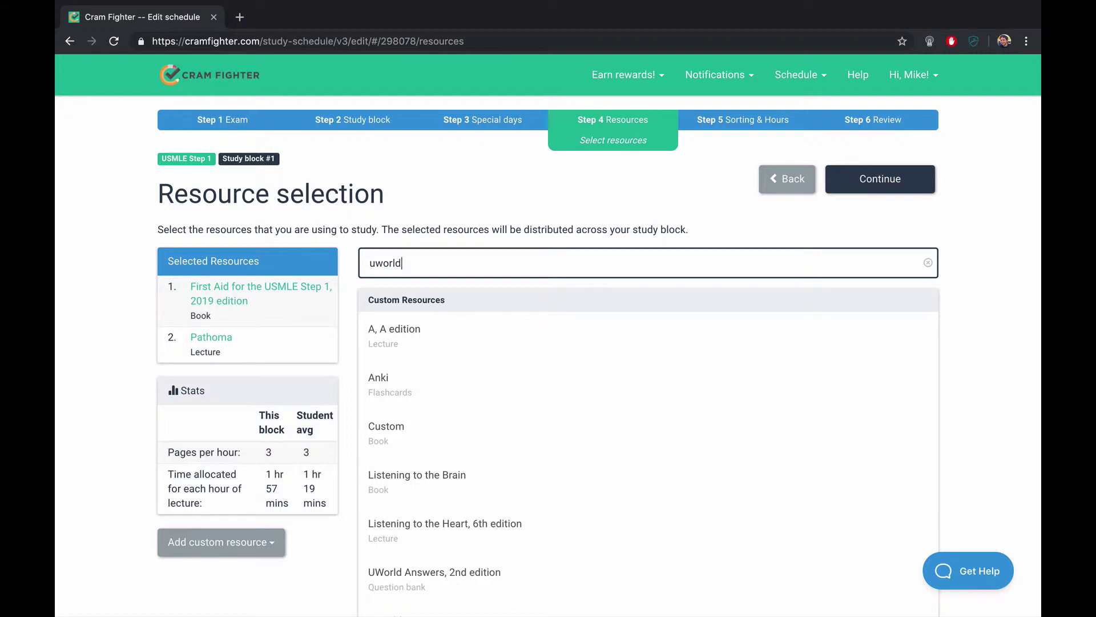
- Set UWorld to daily questions and enter 40 questions for Monday through Thursday
{"action": "left_click", "coordinate": [445, 479]}
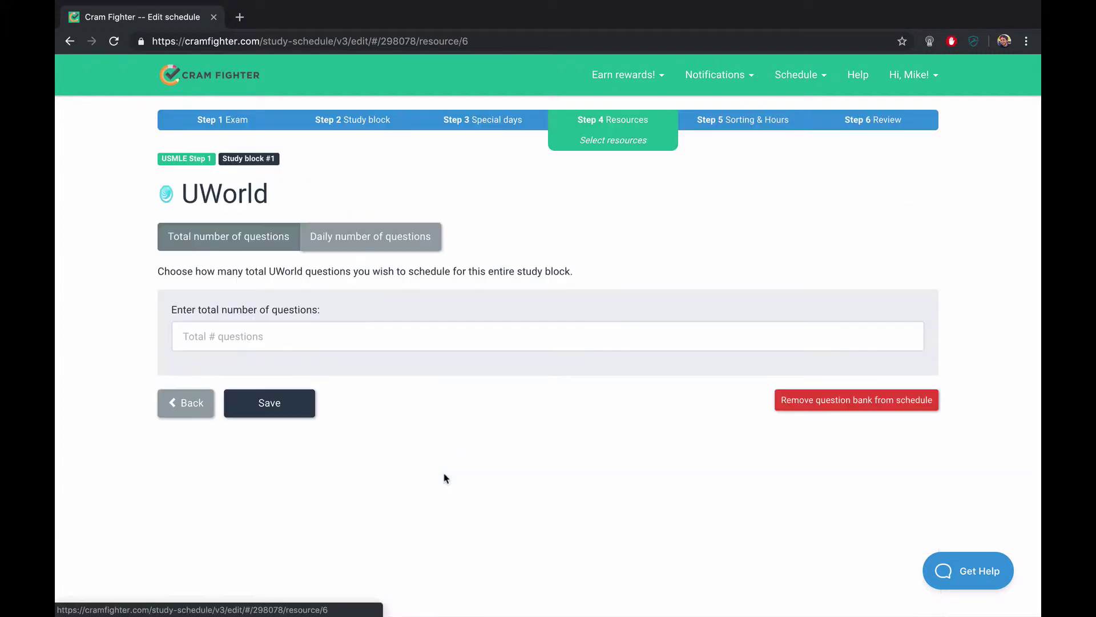
{"action": "left_click", "coordinate": [346, 238]}
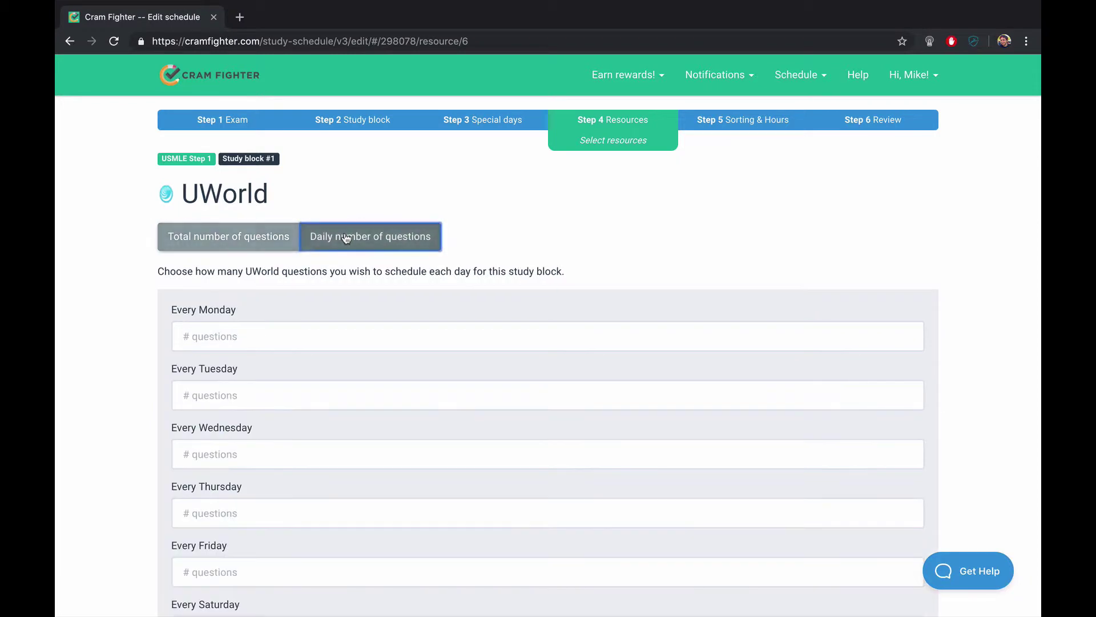
{"action": "left_click", "coordinate": [298, 340]}
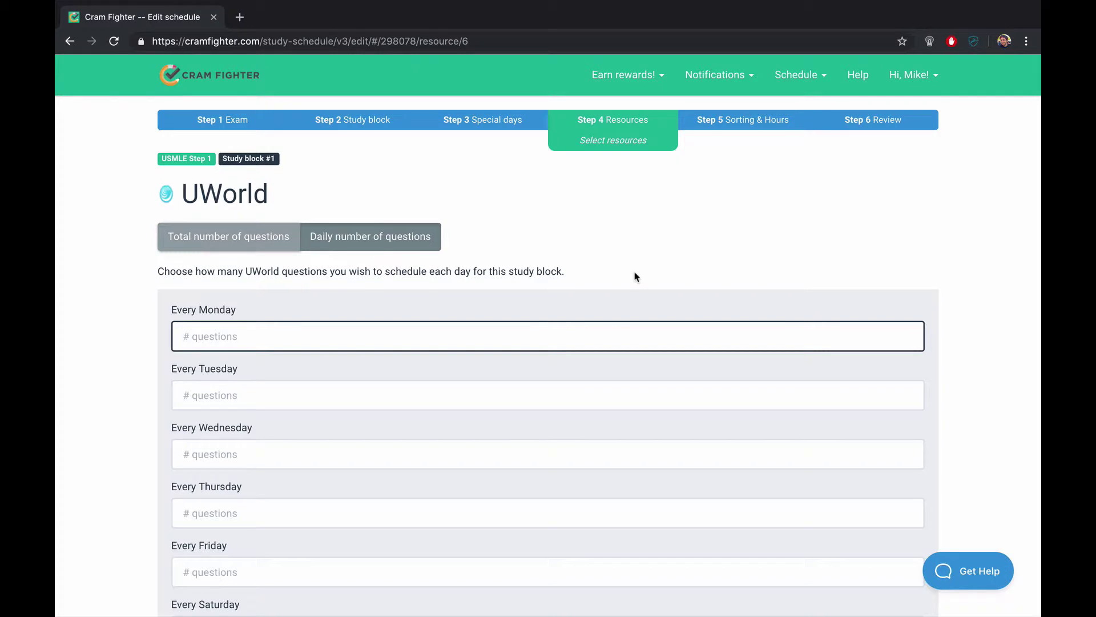
{"action": "type", "text": "40"}
{"action": "left_click", "coordinate": [323, 390]}
{"action": "type", "text": "40"}
{"action": "left_click", "coordinate": [278, 462]}
{"action": "type", "text": "4"}
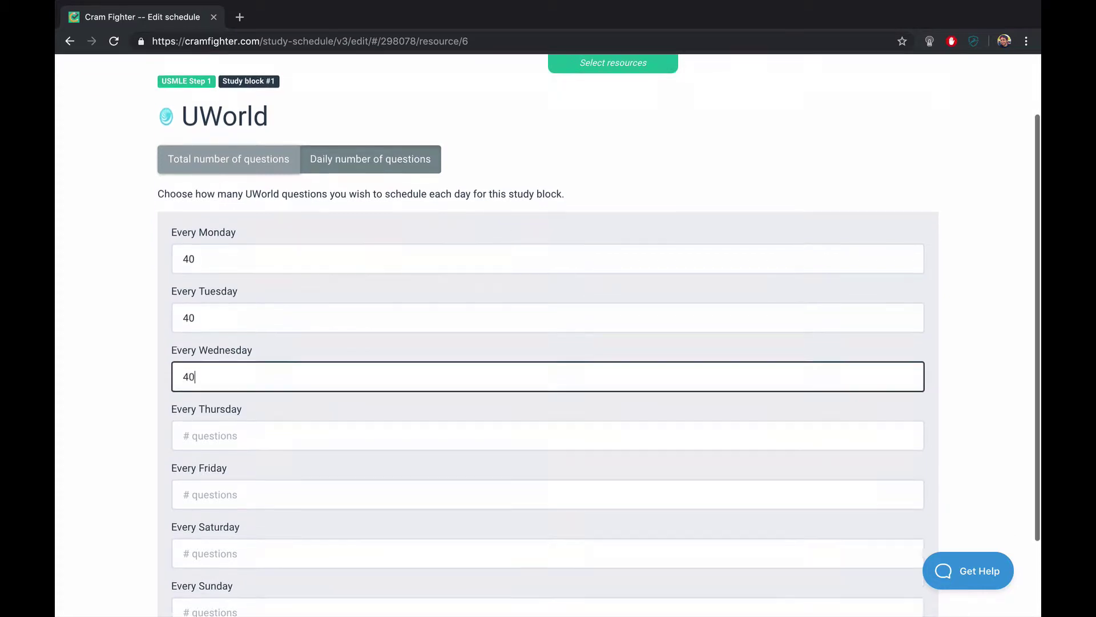
{"action": "scroll", "coordinate": [245, 357], "scroll_direction": "down", "scroll_amount": 2}
{"action": "left_click", "coordinate": [244, 382]}
{"action": "type", "text": "40"}
- Enter 40 questions for Friday through Sunday and save the UWorld settings
{"action": "left_click", "coordinate": [228, 434]}
{"action": "type", "text": "4"}
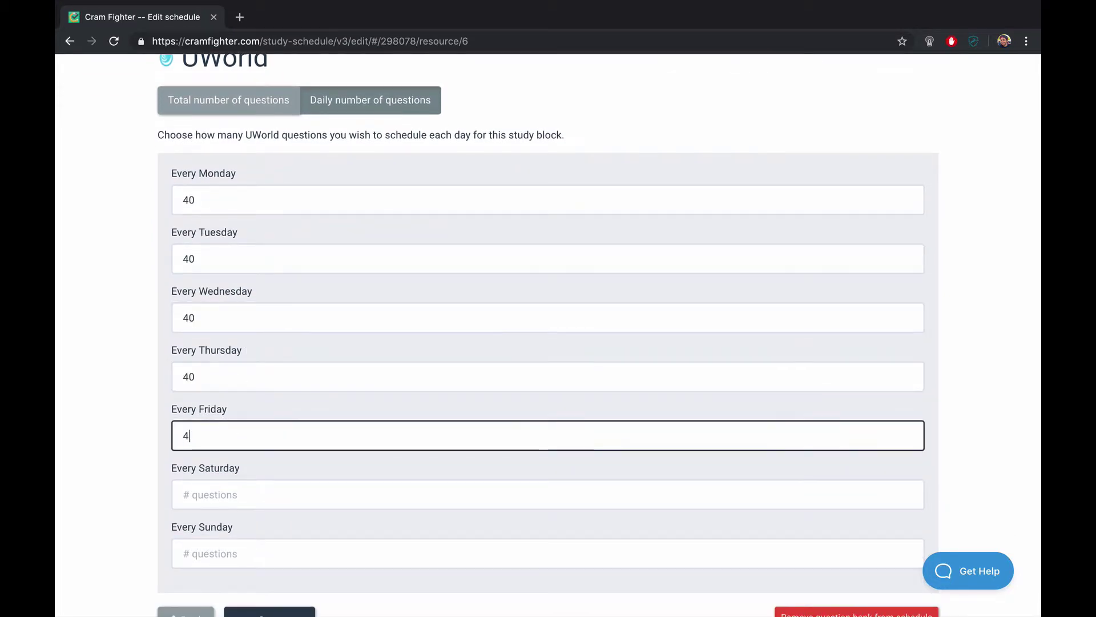
{"action": "type", "text": "0"}
{"action": "left_click", "coordinate": [213, 487]}
{"action": "type", "text": "40"}
{"action": "left_click", "coordinate": [183, 554]}
{"action": "type", "text": "40"}
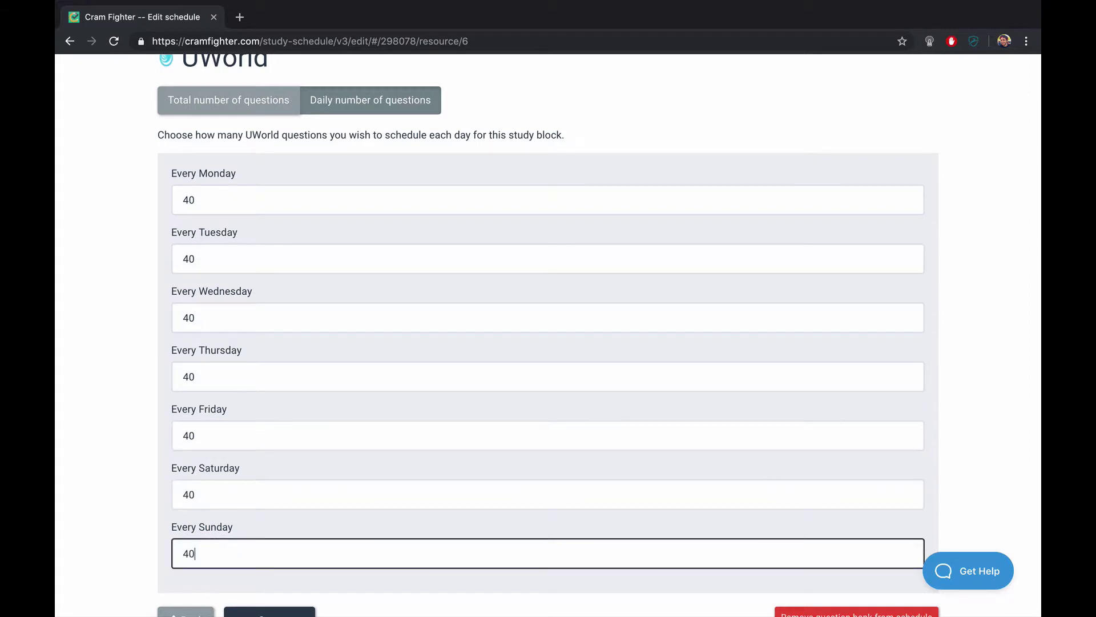
{"action": "scroll", "coordinate": [246, 571], "scroll_direction": "down", "scroll_amount": 1}
{"action": "left_click", "coordinate": [242, 580]}
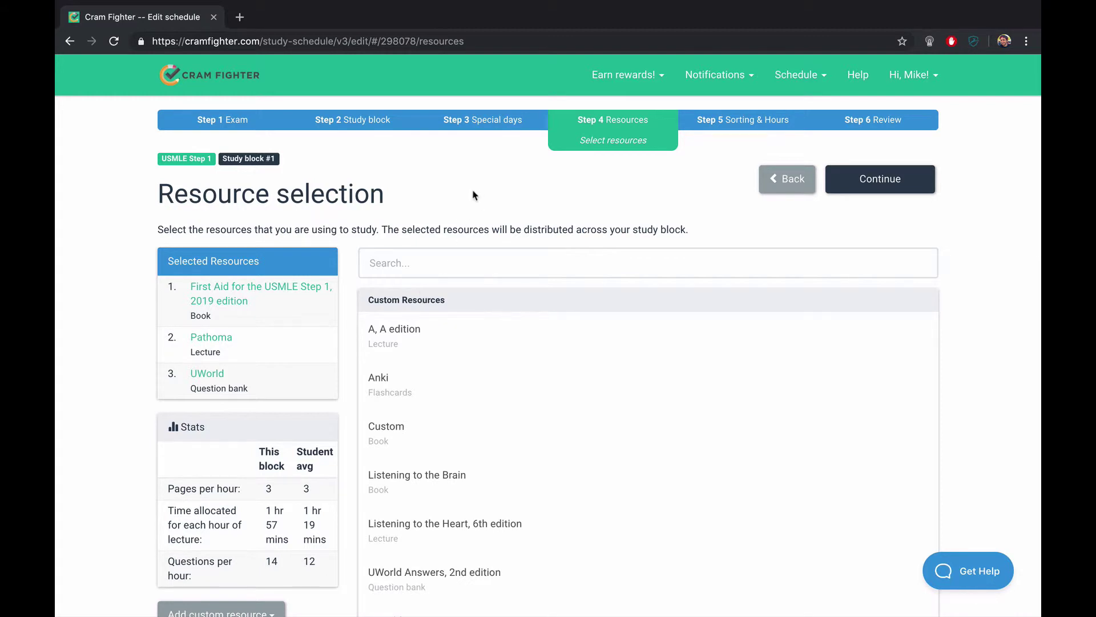
{"action": "left_click", "coordinate": [905, 180]}
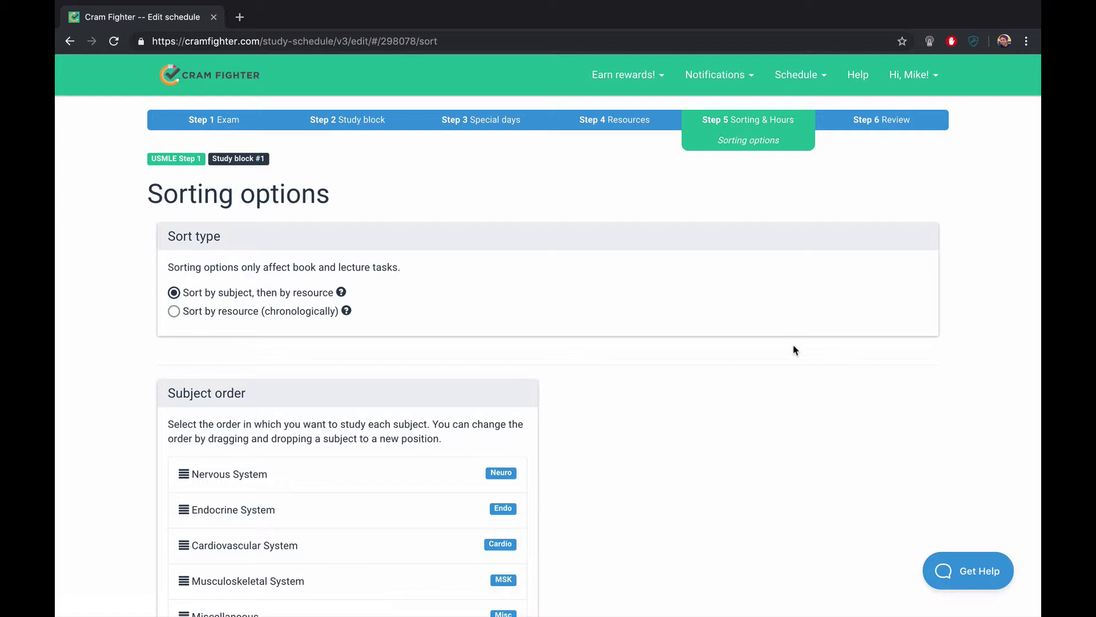
- Drag Respiratory System to second place in the subject order, just below Nervous System
{"action": "scroll", "coordinate": [795, 349], "scroll_direction": "down", "scroll_amount": 2}
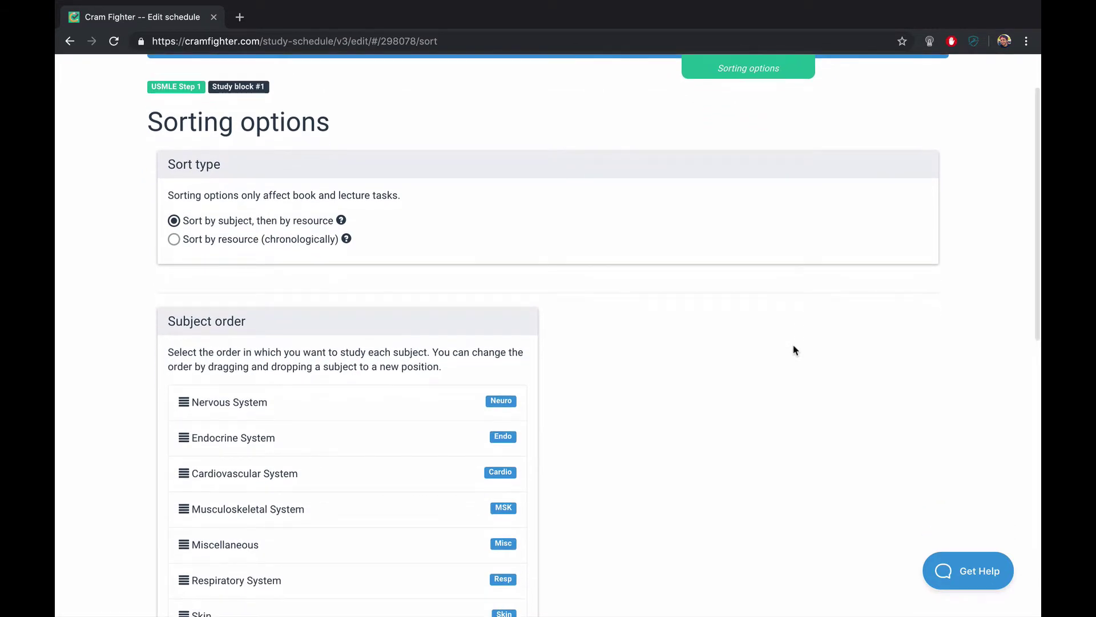
{"action": "scroll", "coordinate": [795, 350], "scroll_direction": "up", "scroll_amount": 2}
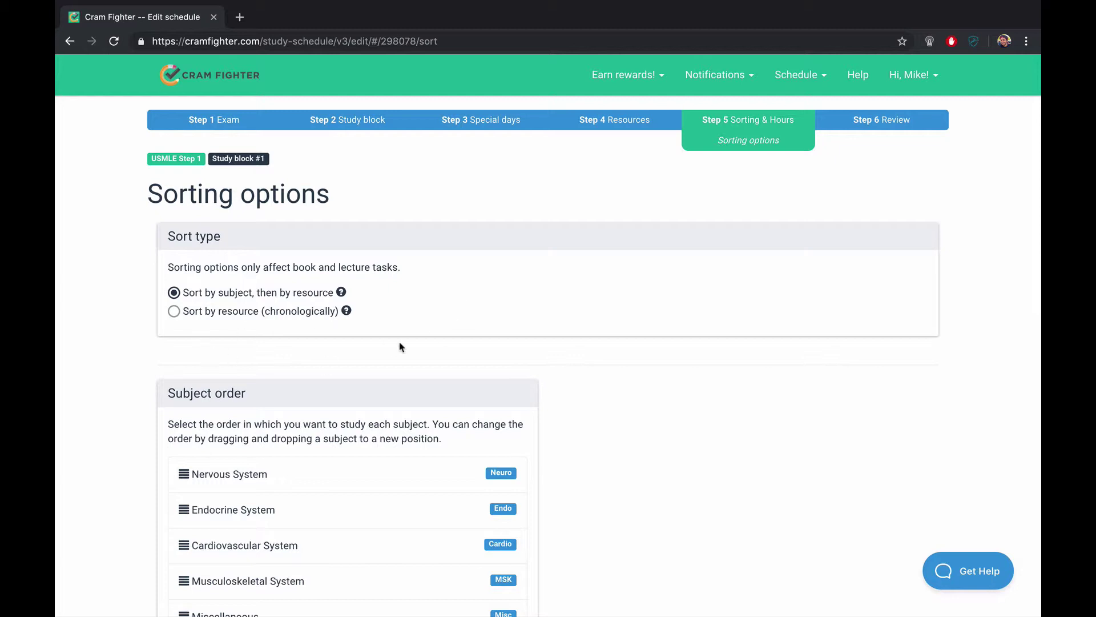
{"action": "scroll", "coordinate": [612, 468], "scroll_direction": "down", "scroll_amount": 7}
{"action": "scroll", "coordinate": [612, 468], "scroll_direction": "down", "scroll_amount": 1}
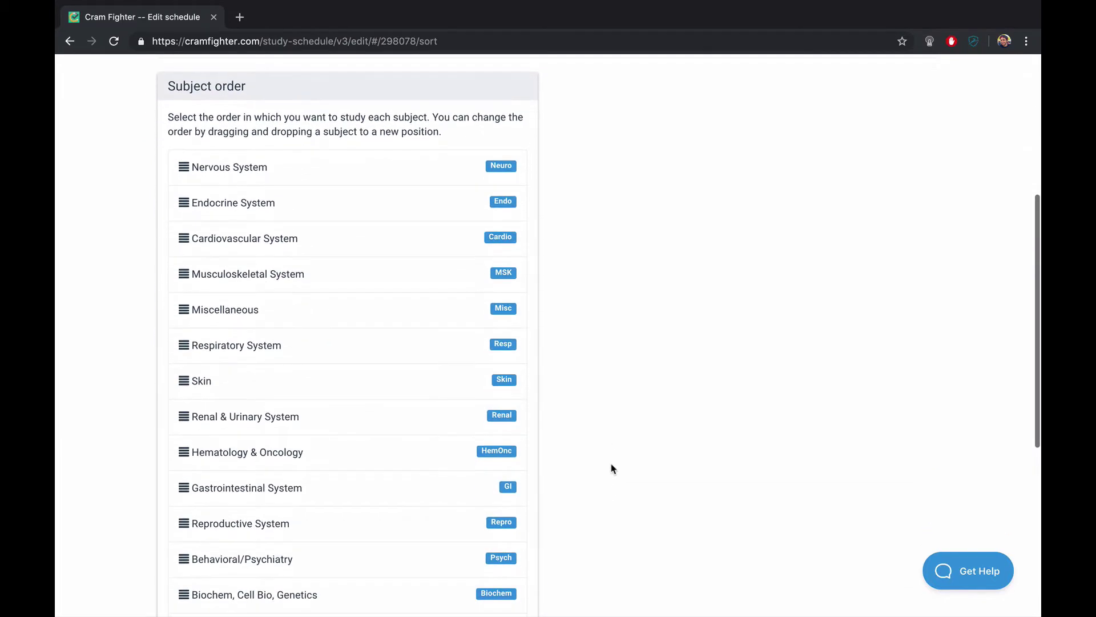
{"action": "scroll", "coordinate": [641, 337], "scroll_direction": "down", "scroll_amount": 1}
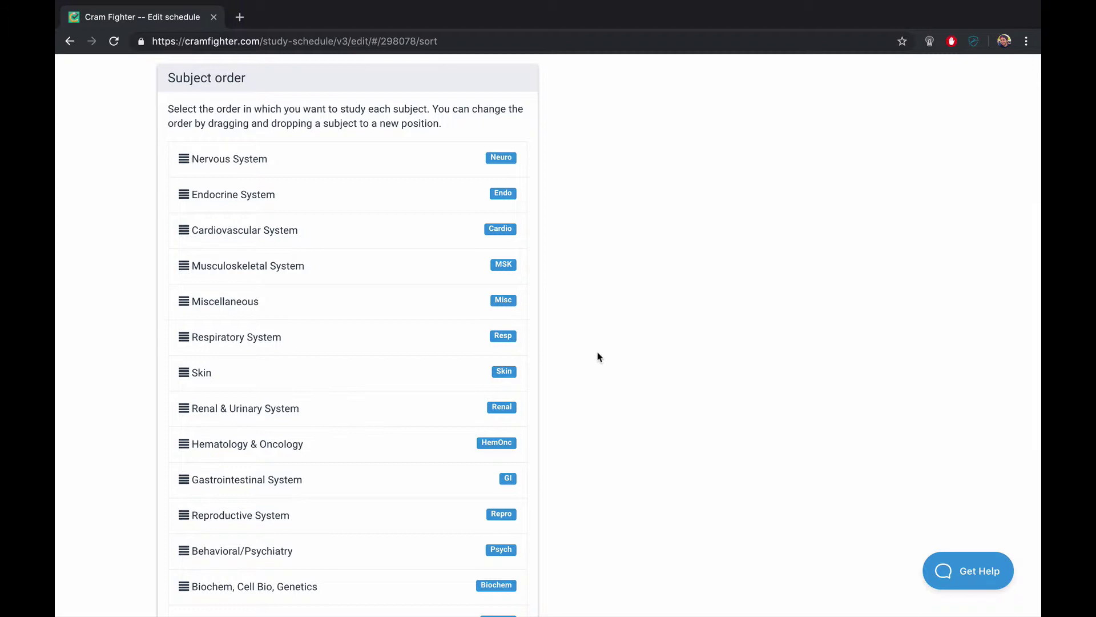
{"action": "left_click_drag", "start_coordinate": [256, 336], "coordinate": [256, 194]}
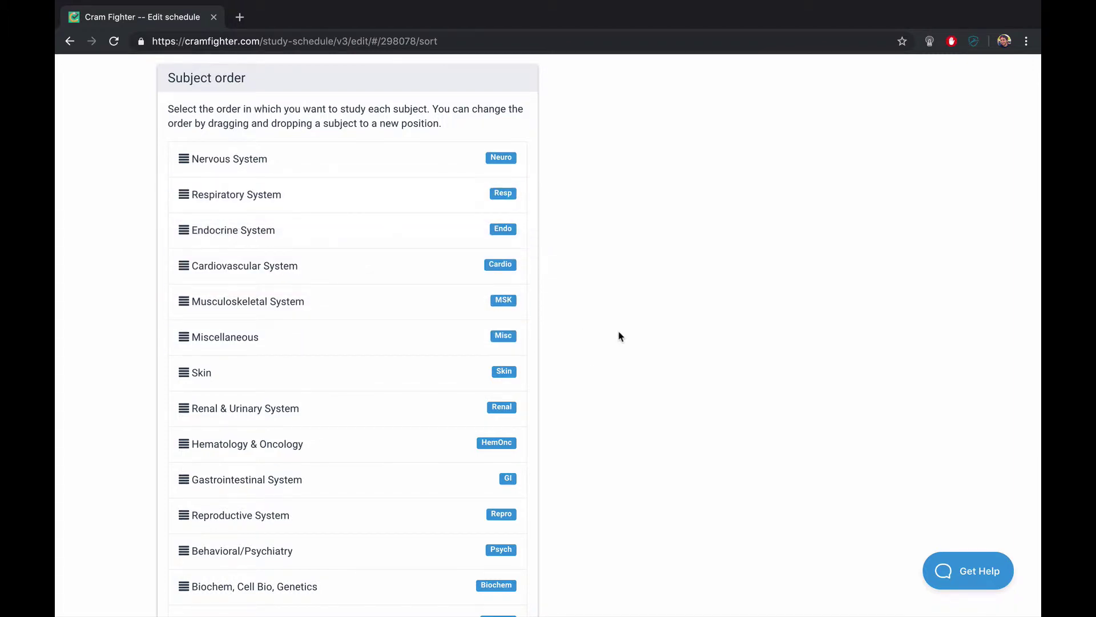
{"action": "scroll", "coordinate": [619, 336], "scroll_direction": "down", "scroll_amount": 3}
{"action": "scroll", "coordinate": [620, 336], "scroll_direction": "down", "scroll_amount": 4}
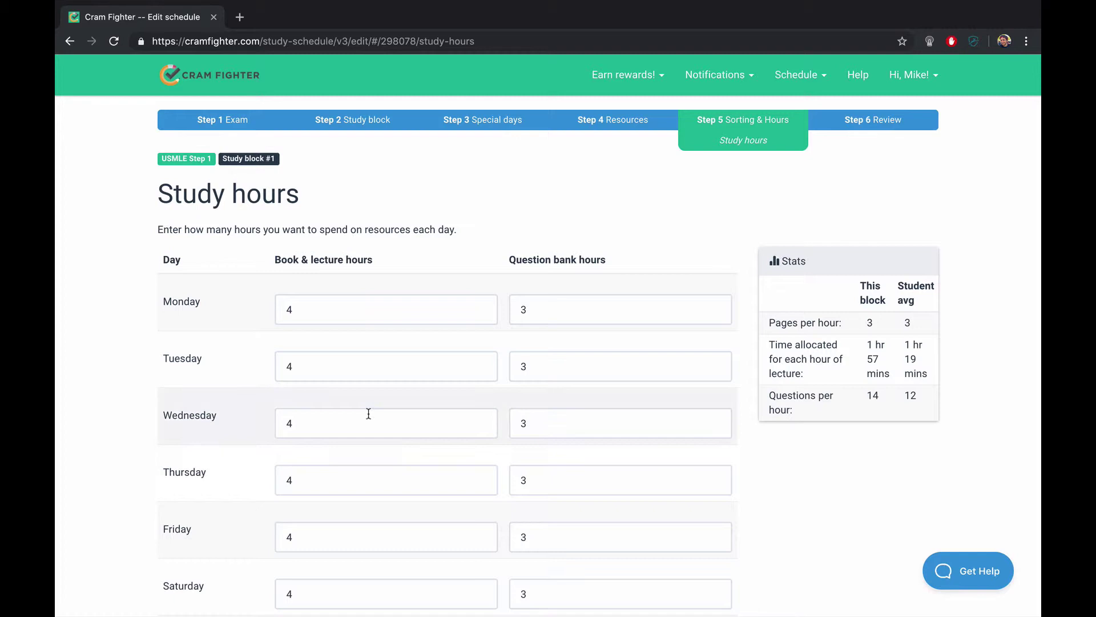
- Change Tuesday's Book & lecture hours from 4 to 2, leaving other days unchanged
{"action": "double_click", "coordinate": [343, 366]}
{"action": "type", "text": "2"}
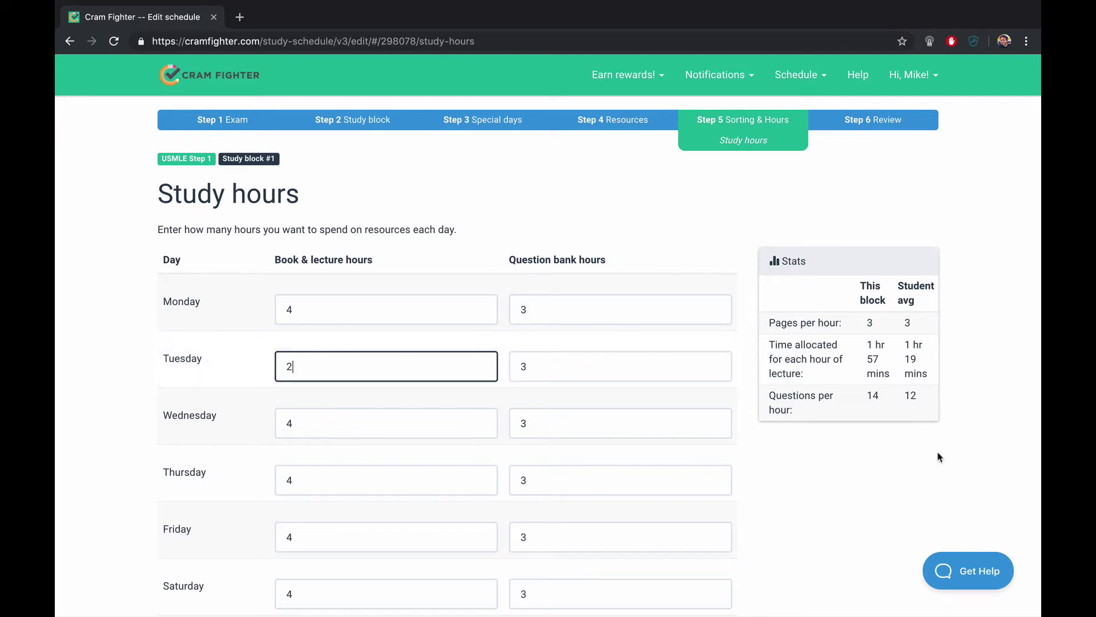
{"action": "scroll", "coordinate": [960, 475], "scroll_direction": "down", "scroll_amount": 2}
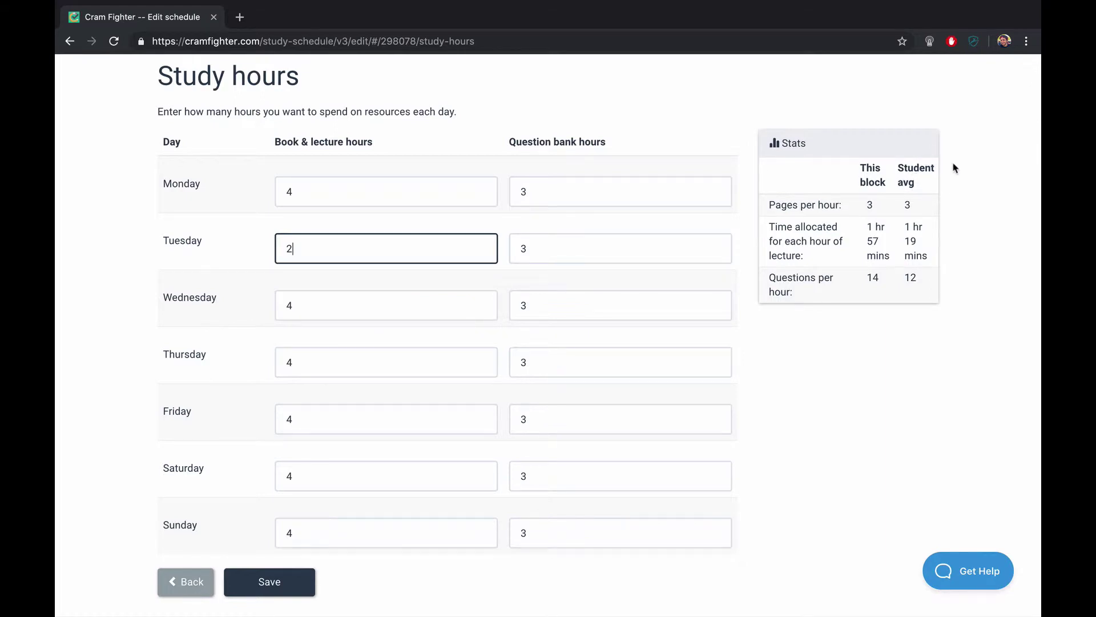
{"action": "scroll", "coordinate": [955, 167], "scroll_direction": "up", "scroll_amount": 2}
{"action": "scroll", "coordinate": [955, 168], "scroll_direction": "up", "scroll_amount": 3}
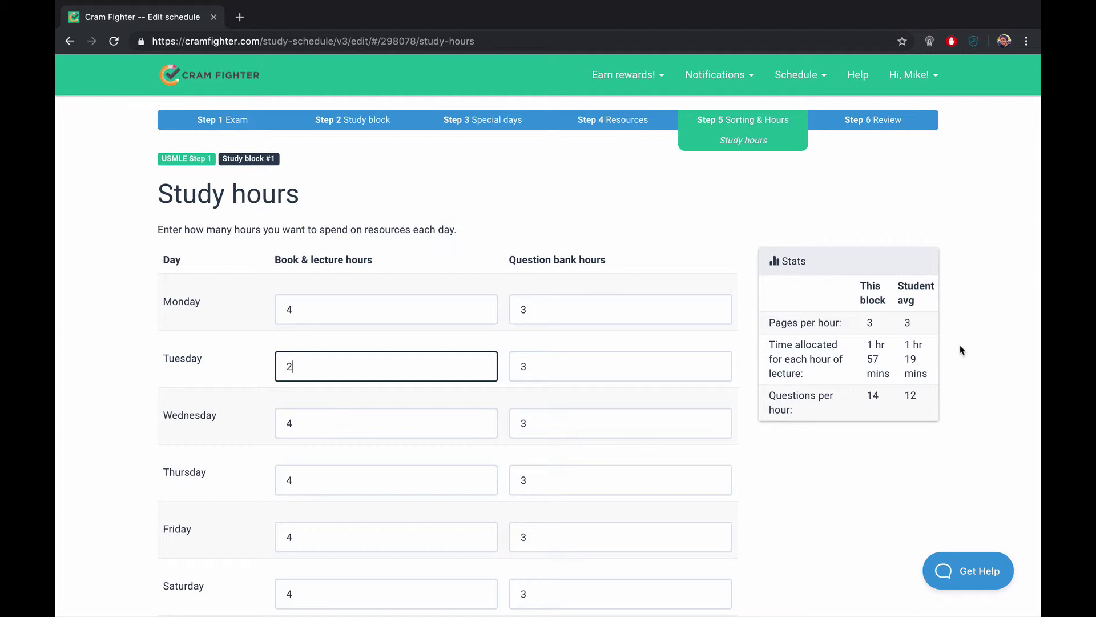
{"action": "scroll", "coordinate": [961, 350], "scroll_direction": "down", "scroll_amount": 3}
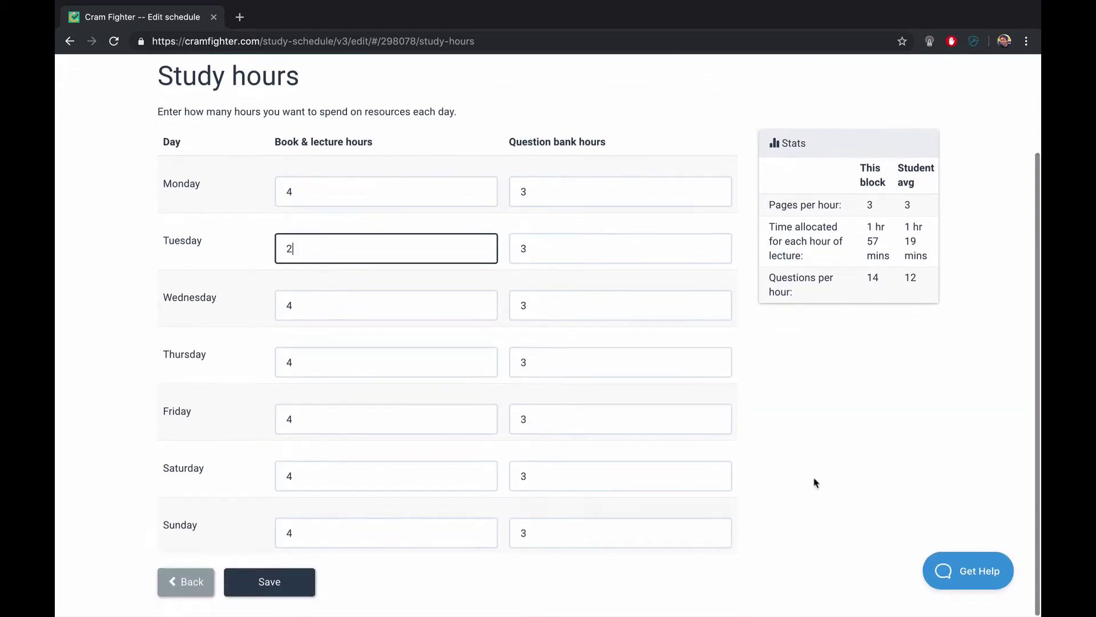
- Save the study hours and review the Study block summary of 47 weekly hours
{"action": "left_click", "coordinate": [297, 582]}
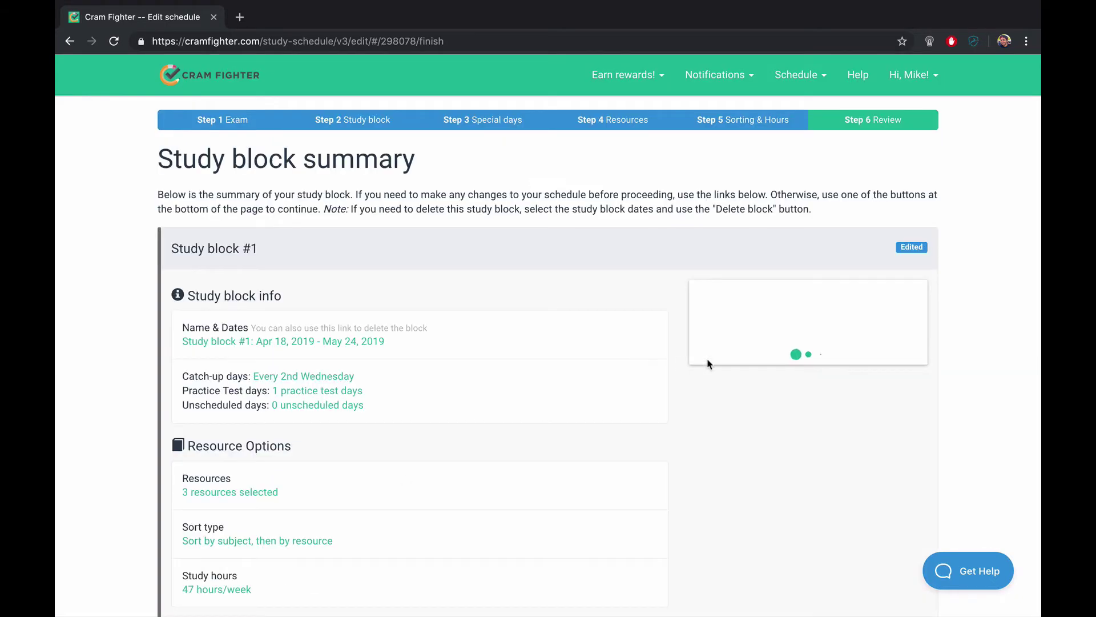
{"action": "scroll", "coordinate": [788, 514], "scroll_direction": "down", "scroll_amount": 1}
{"action": "scroll", "coordinate": [788, 514], "scroll_direction": "down", "scroll_amount": 2}
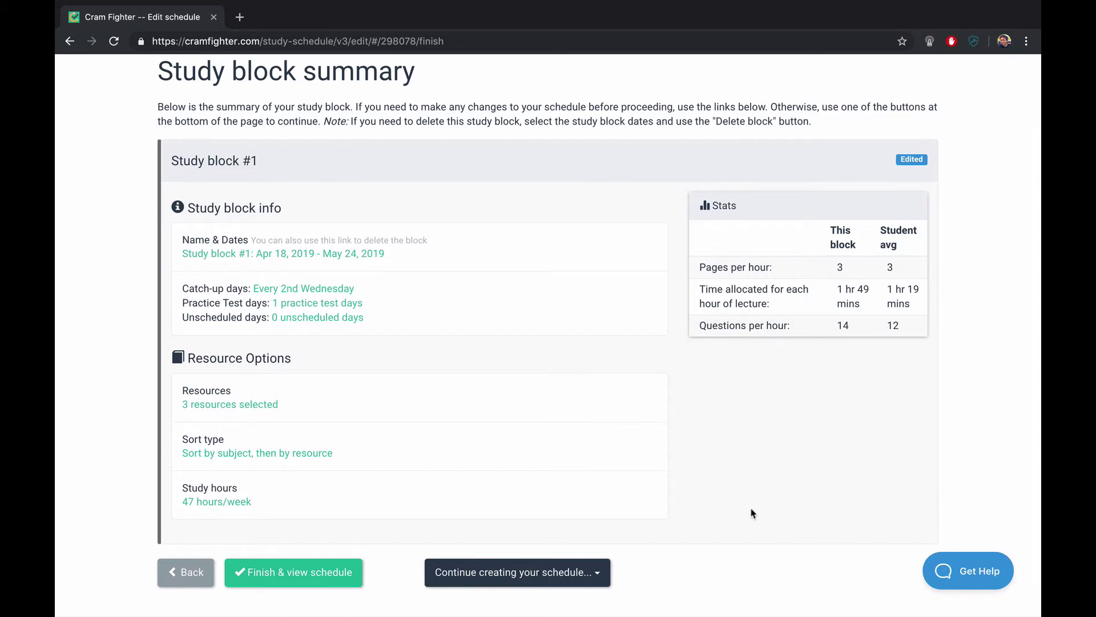
{"action": "scroll", "coordinate": [754, 514], "scroll_direction": "down", "scroll_amount": 1}
- Open the Continue creating your schedule dropdown, close it, and recheck the summary
{"action": "left_click", "coordinate": [605, 551]}
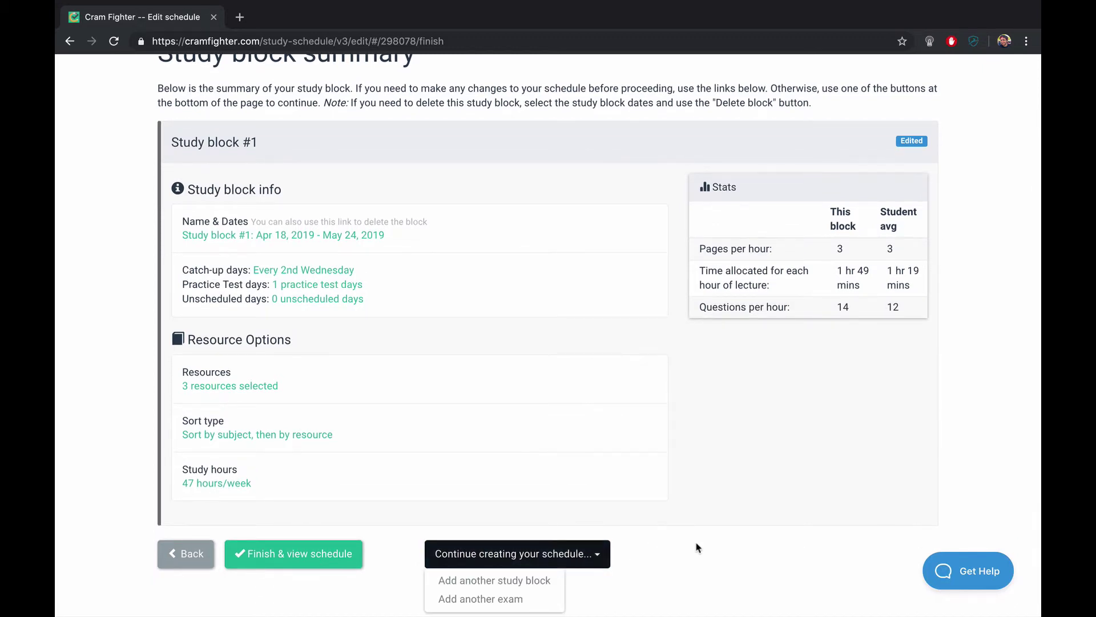
{"action": "left_click", "coordinate": [547, 605]}
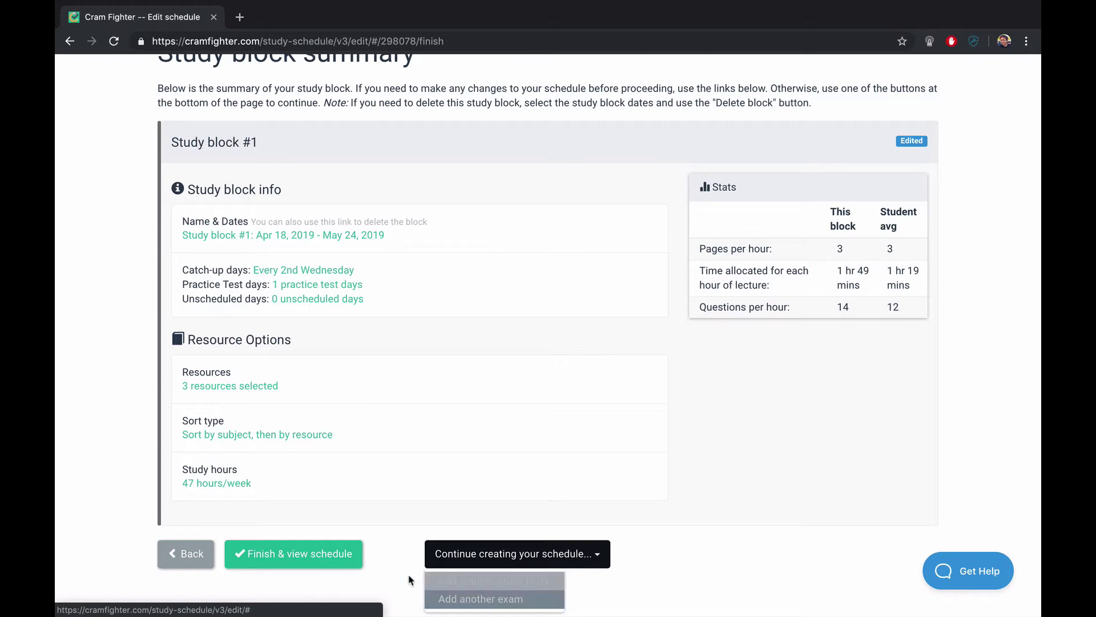
{"action": "scroll", "coordinate": [382, 554], "scroll_direction": "up", "scroll_amount": 2}
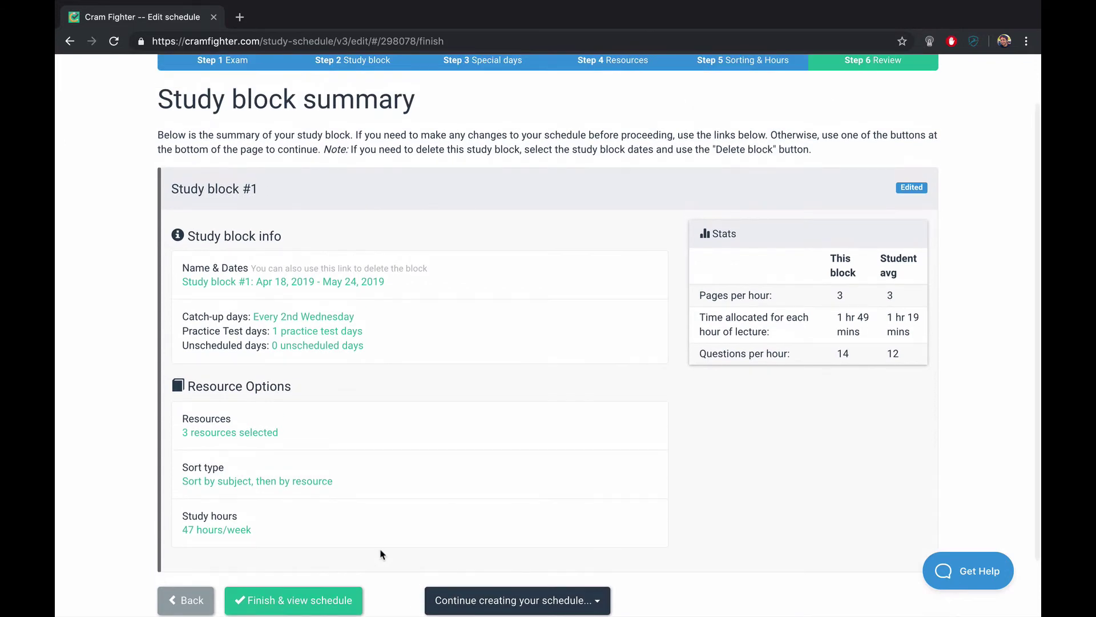
{"action": "scroll", "coordinate": [382, 554], "scroll_direction": "up", "scroll_amount": 1}
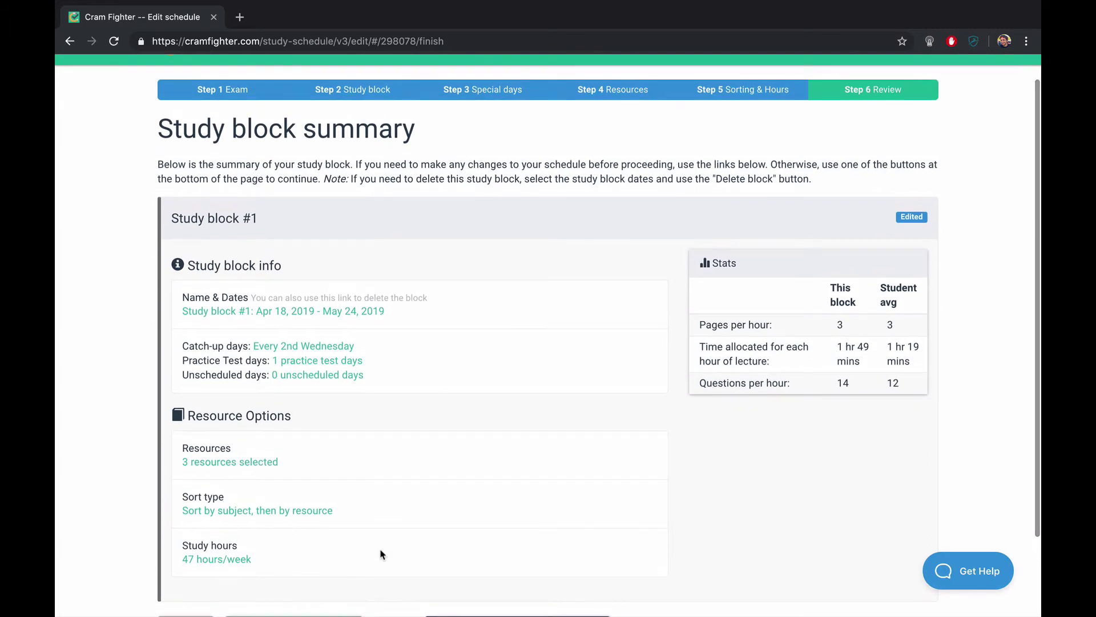
{"action": "scroll", "coordinate": [383, 553], "scroll_direction": "down", "scroll_amount": 2}
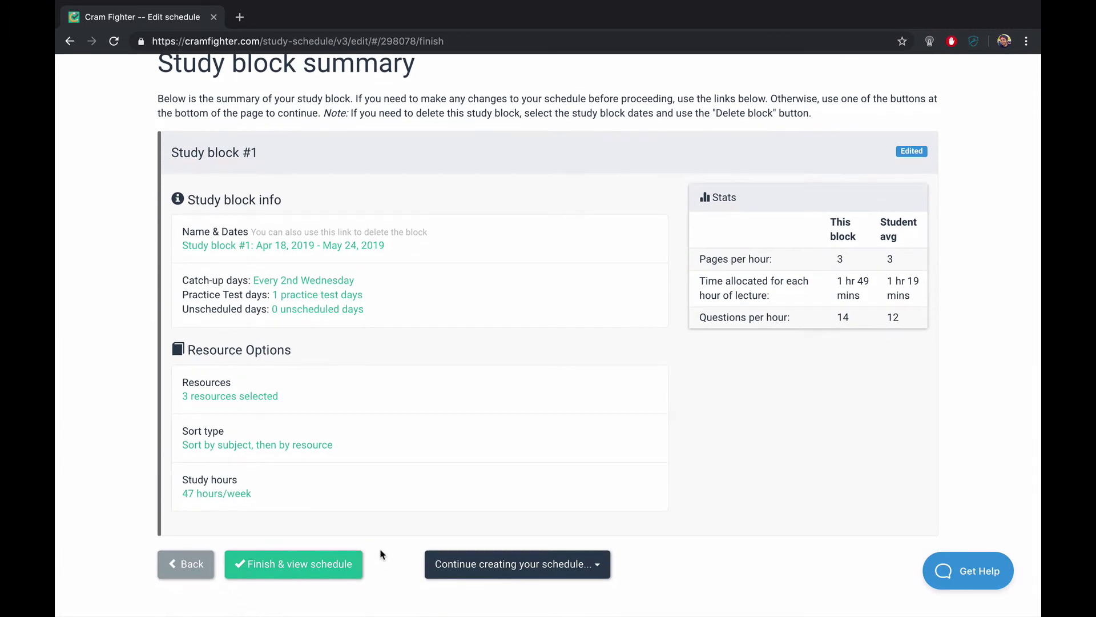
{"action": "scroll", "coordinate": [383, 554], "scroll_direction": "down", "scroll_amount": 1}
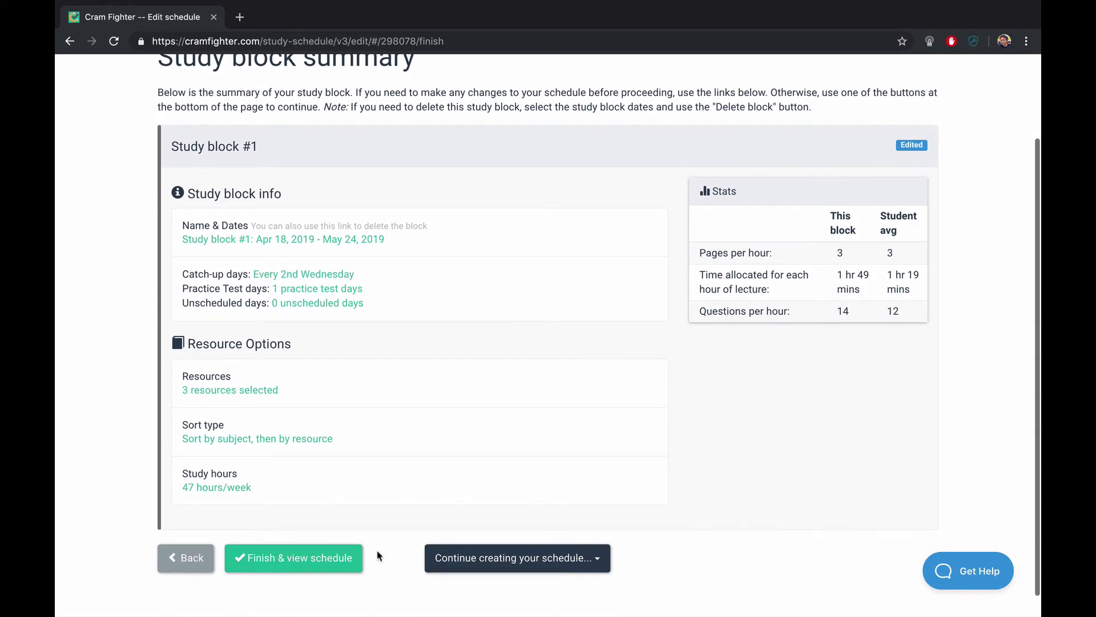
- Generate the schedule, review Thursday Apr 18's tasks, then bring up the edit and rebalance options
{"action": "left_click", "coordinate": [310, 560]}
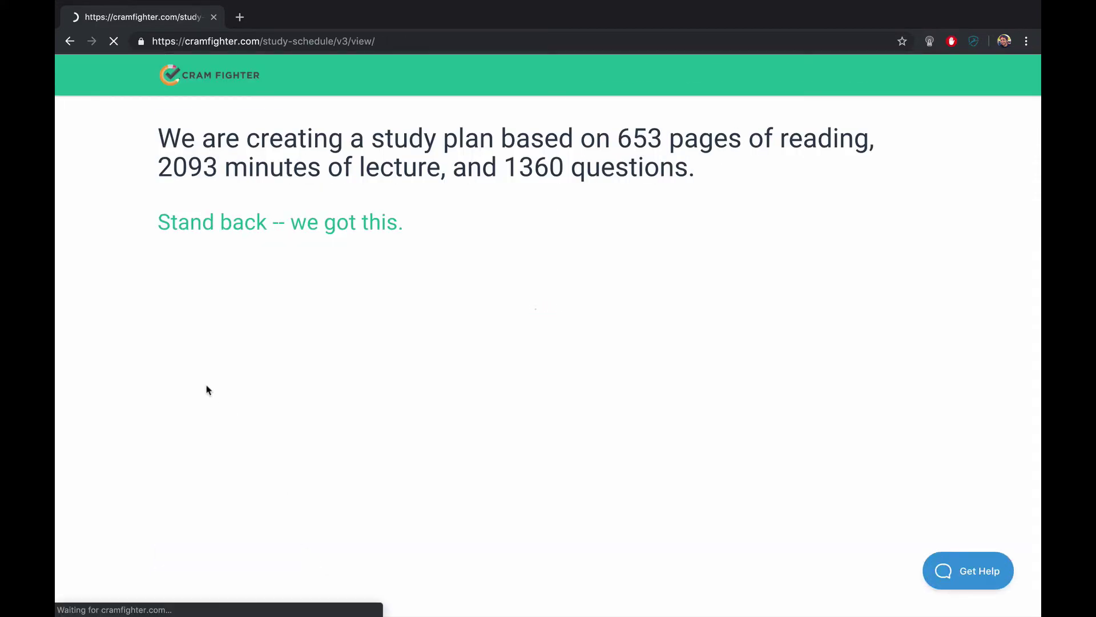
{"action": "scroll", "coordinate": [117, 241], "scroll_direction": "up", "scroll_amount": 3}
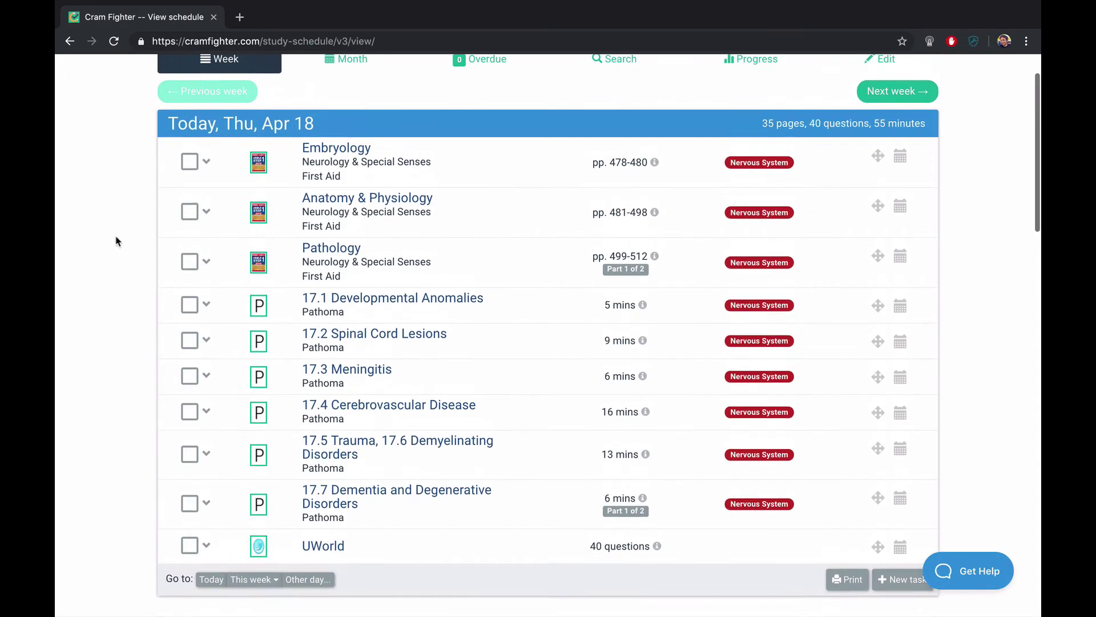
{"action": "scroll", "coordinate": [117, 241], "scroll_direction": "down", "scroll_amount": 1}
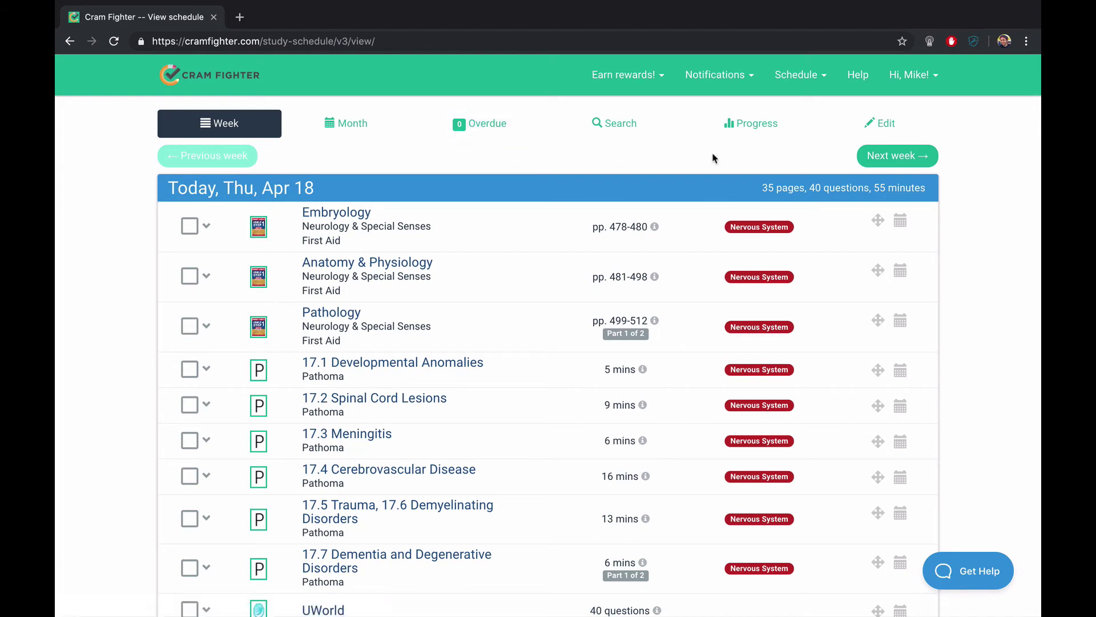
{"action": "left_click", "coordinate": [884, 128]}
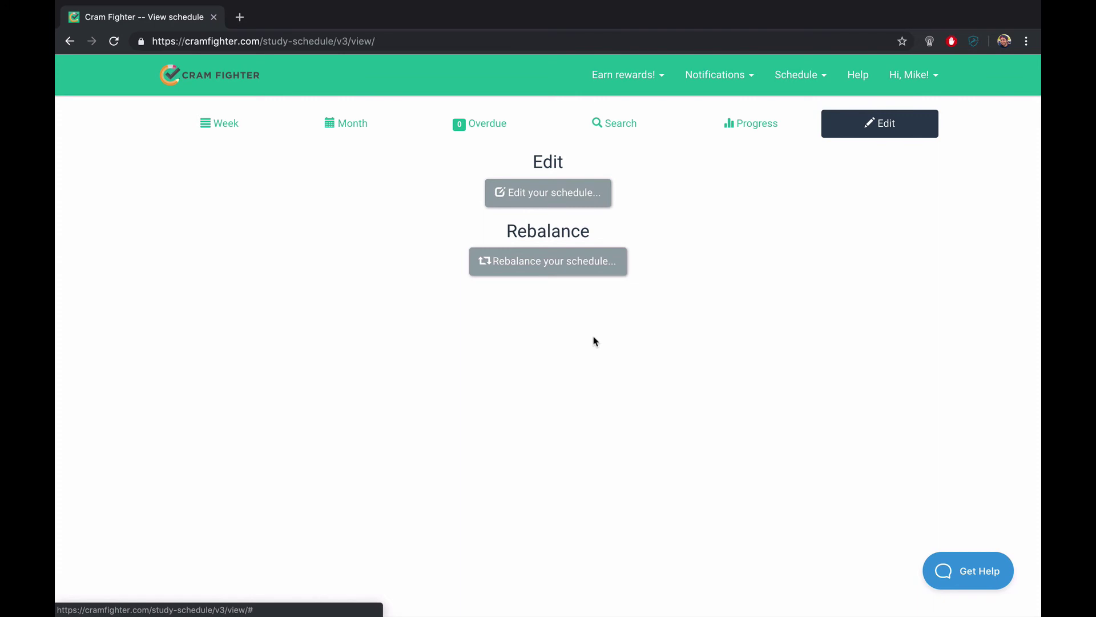
- Check off Thursday's Embryology and Anatomy & Physiology readings, leaving 14 pages, 40 questions, 55 minutes
{"action": "left_click", "coordinate": [213, 131]}
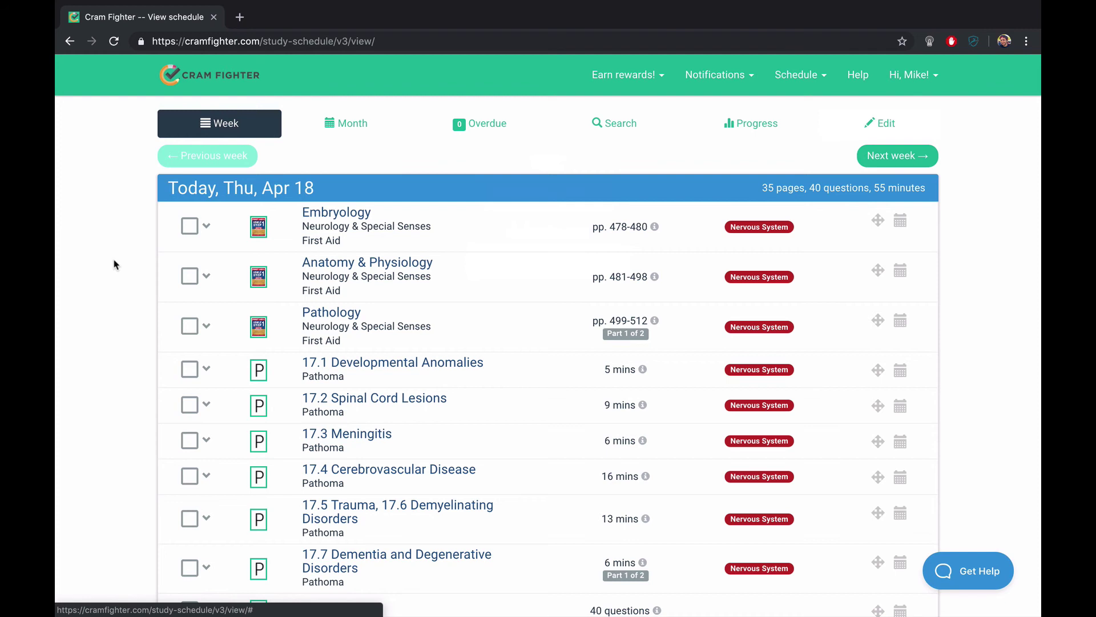
{"action": "left_click", "coordinate": [187, 227]}
{"action": "left_click", "coordinate": [187, 276]}
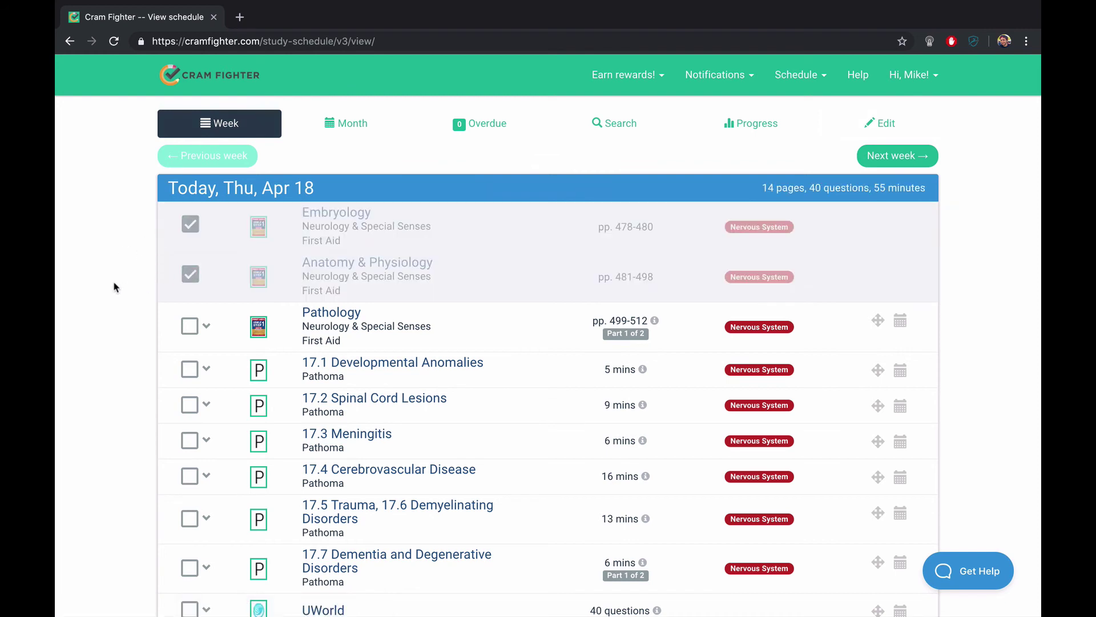